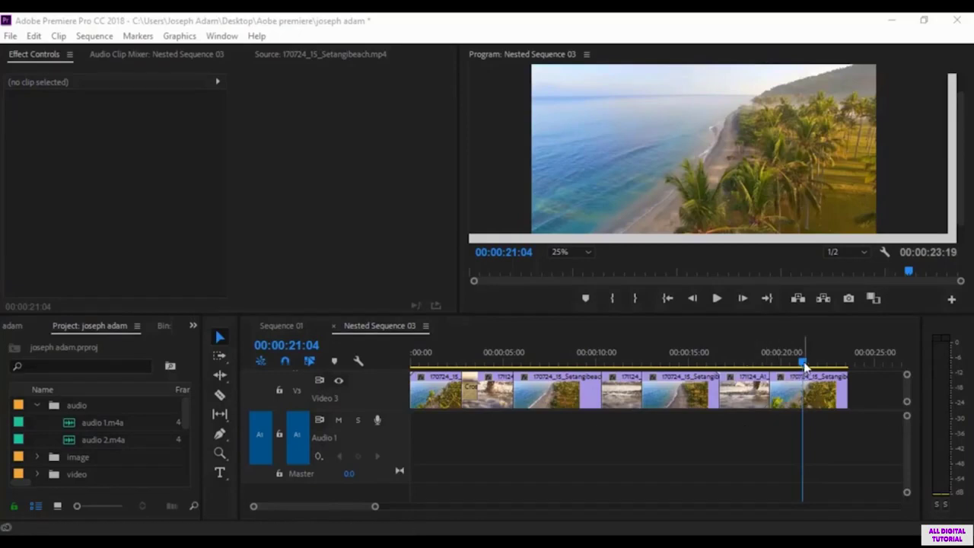
Step: Place audio 1.m4a on the Audio 1 track at 00:00 of Nested Sequence 03
click(597, 358)
drag(563, 363, 392, 368)
click(92, 426)
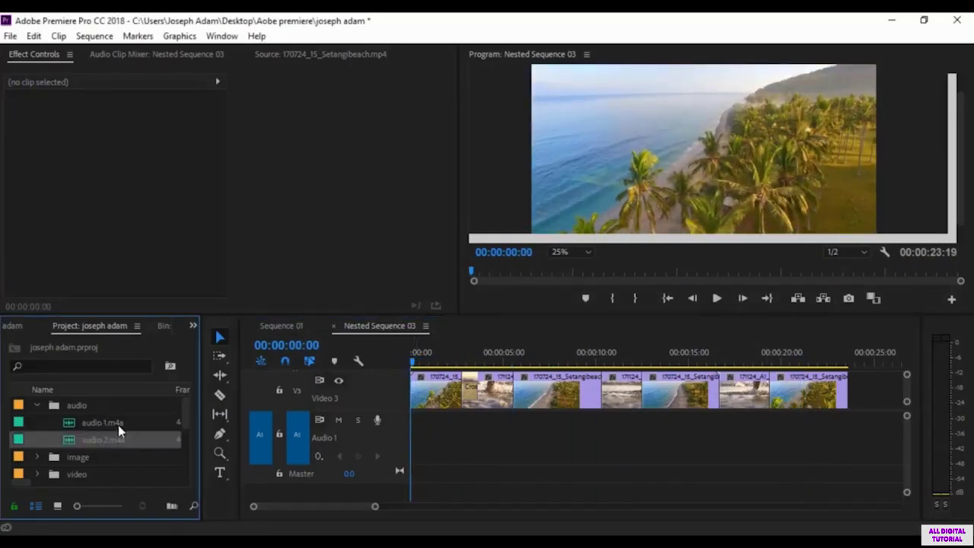
drag(92, 432, 431, 447)
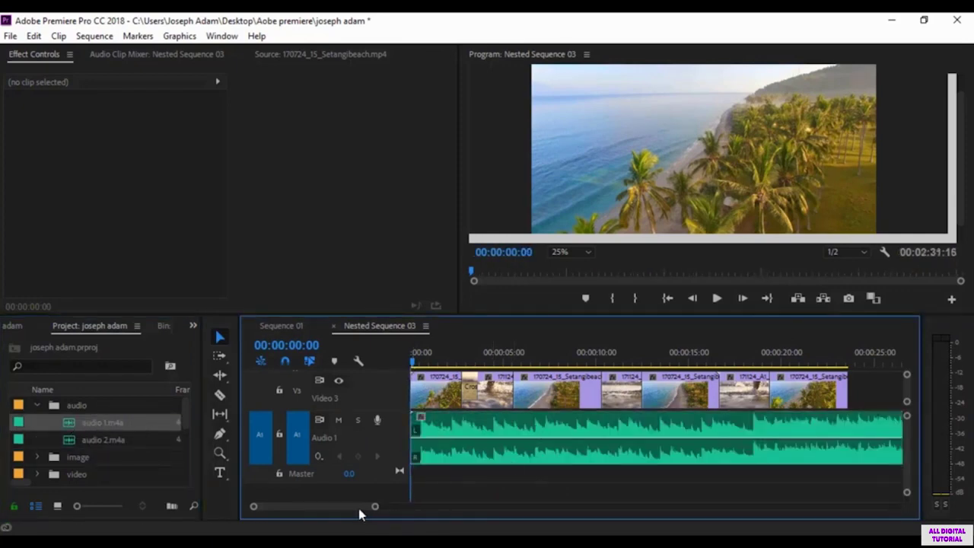
mouse_move(369, 506)
mouse_down()
mouse_move(389, 512)
mouse_move(370, 508)
mouse_up()
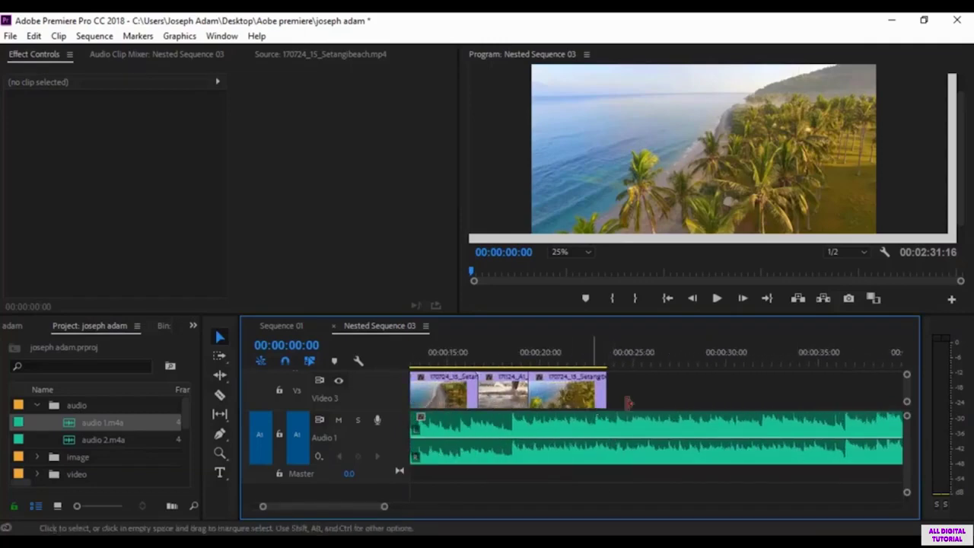
click(219, 395)
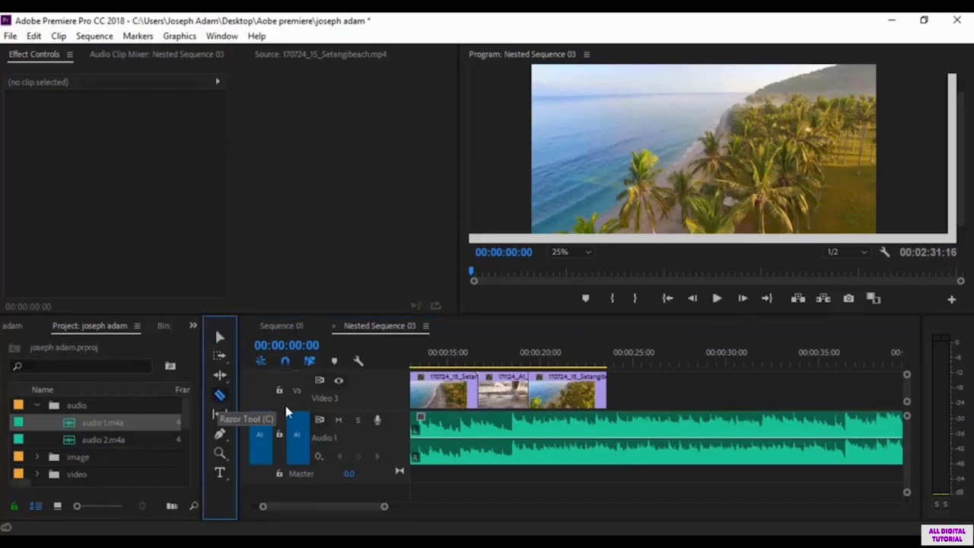
Step: Cut audio 1.m4a where the video ends and delete the tail, leaving it 00:00:23:19 long
click(608, 443)
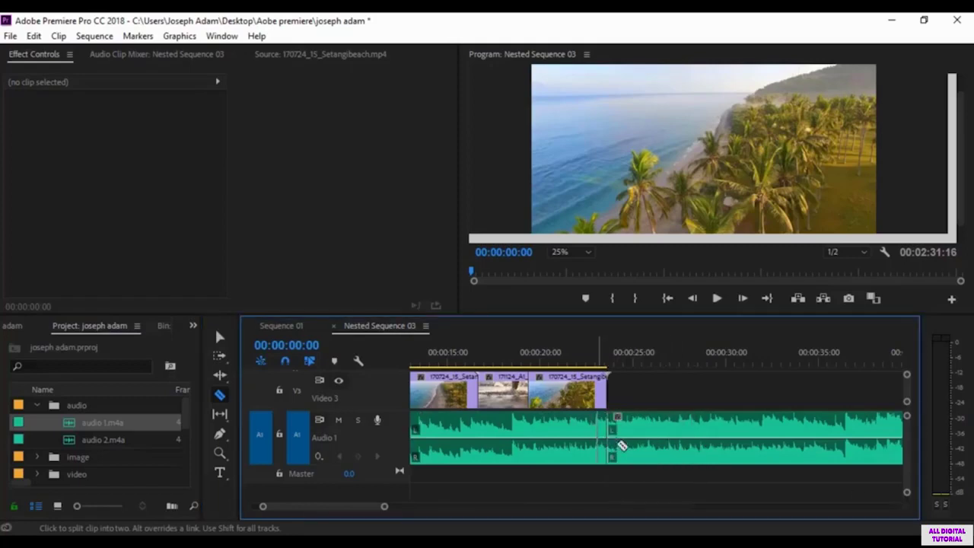
click(219, 337)
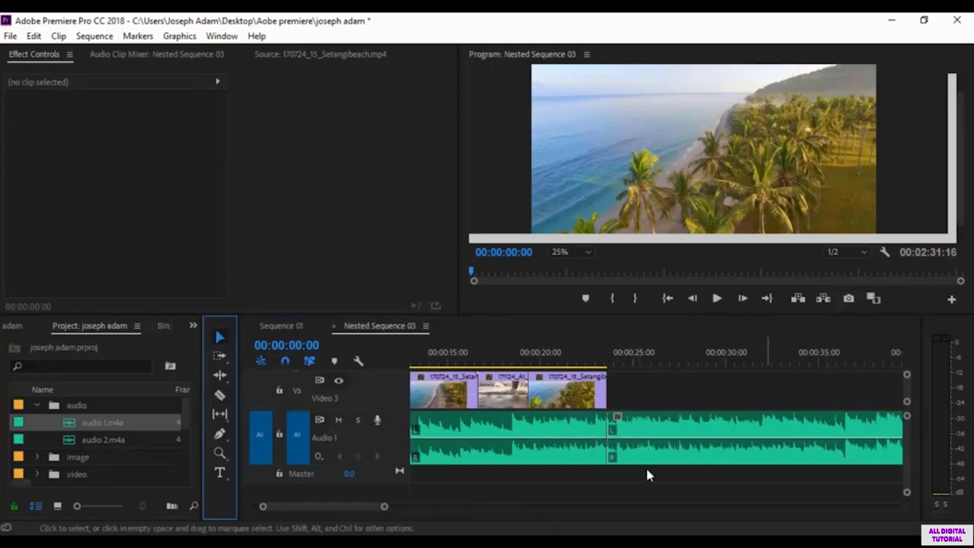
click(543, 449)
click(684, 445)
key(Delete)
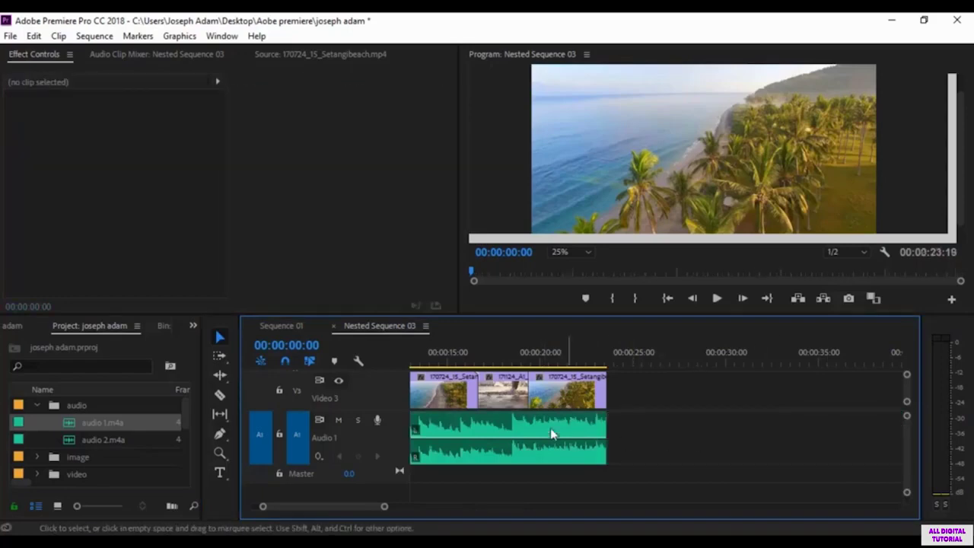
drag(326, 507, 297, 506)
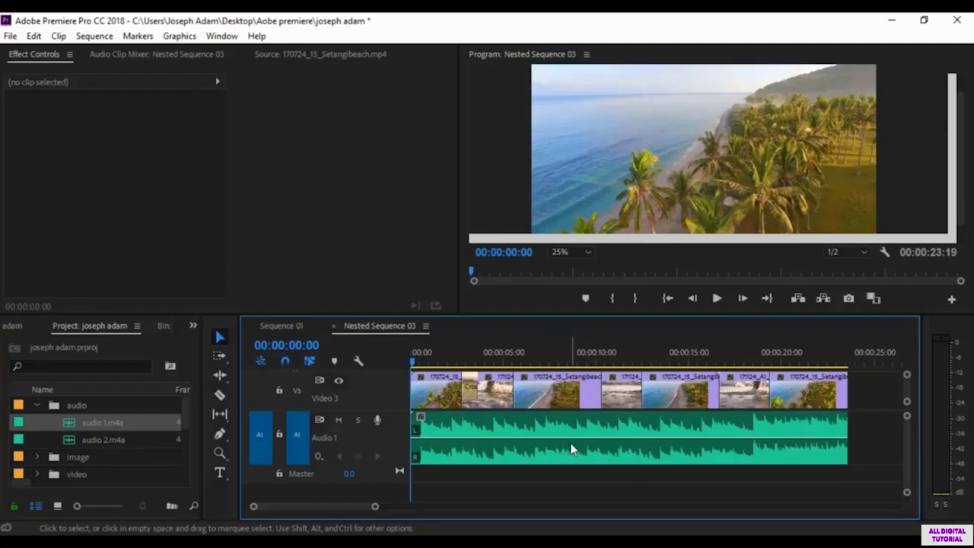
click(537, 453)
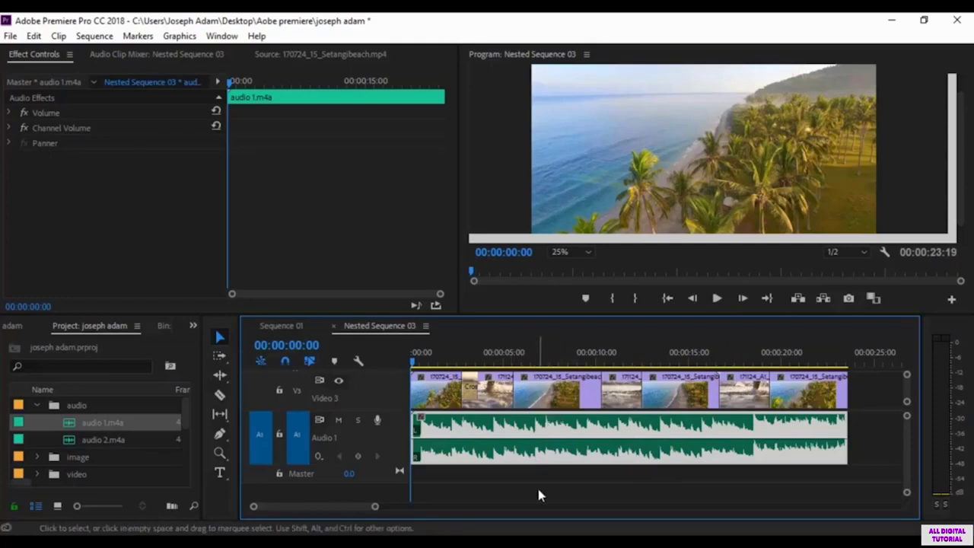
Step: Preview the audio, then raise audio 1.m4a's gain by 10 dB in Audio Gain
key(space)
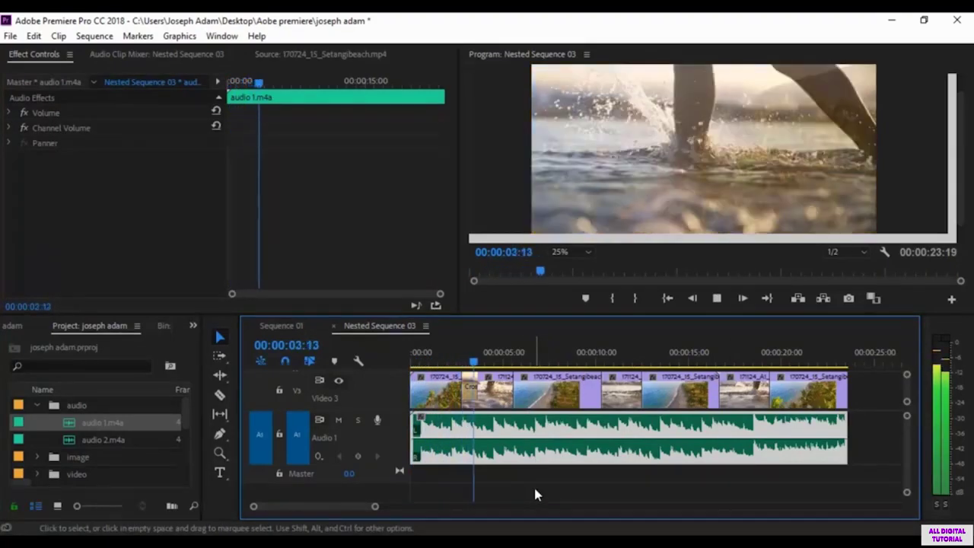
key(space)
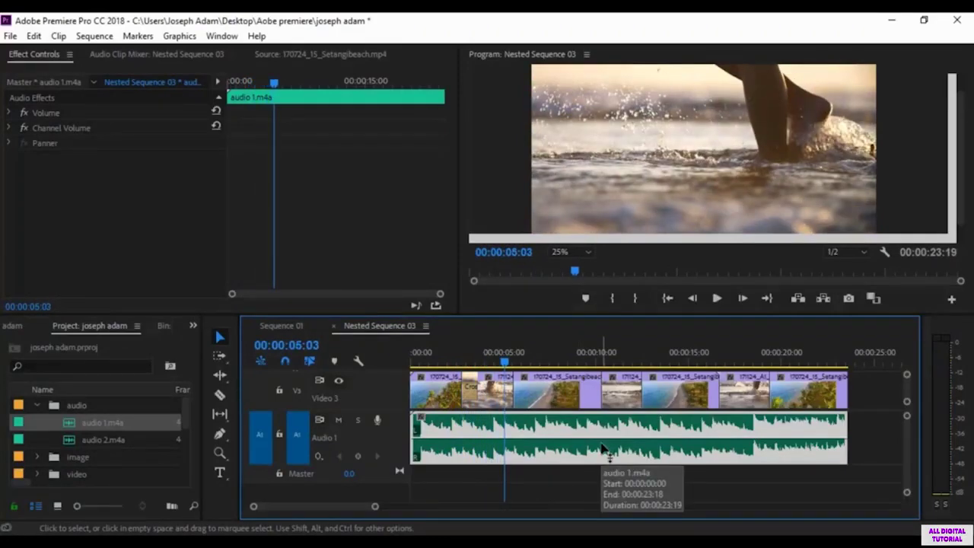
right_click(542, 455)
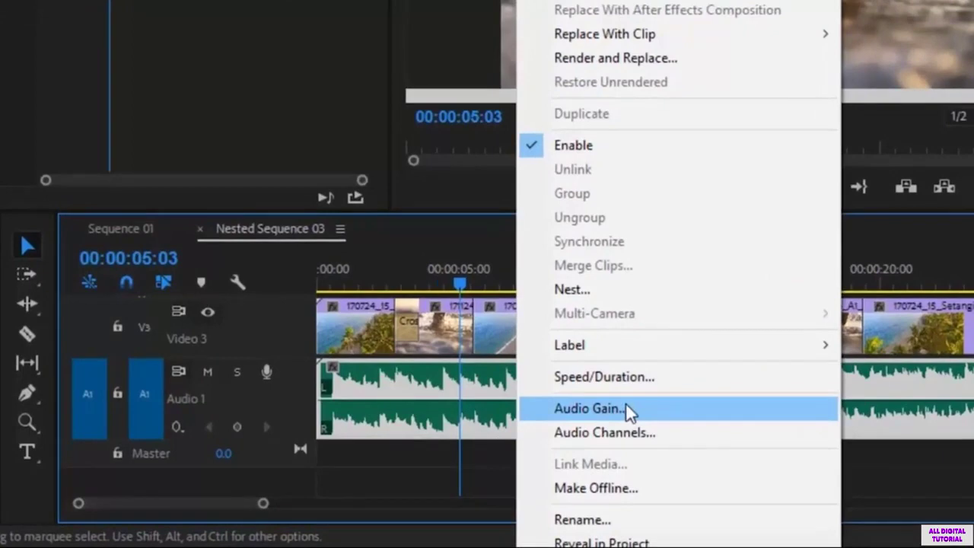
click(625, 404)
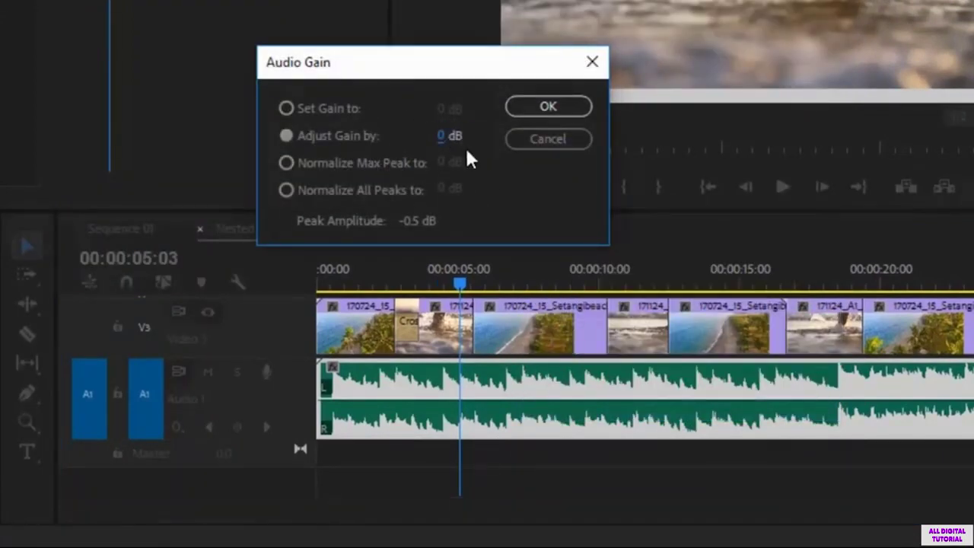
click(443, 135)
key(Return)
drag(466, 138, 556, 140)
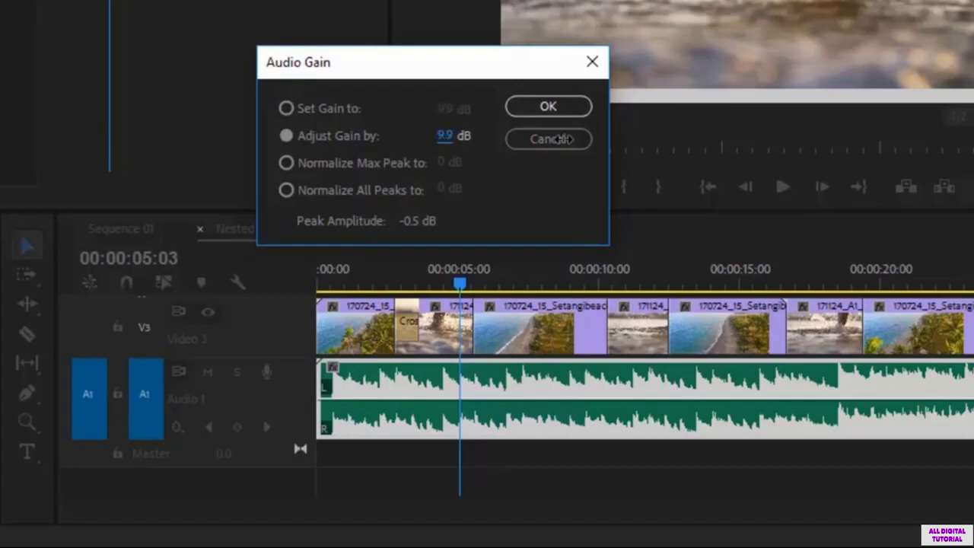
click(456, 140)
text(10)
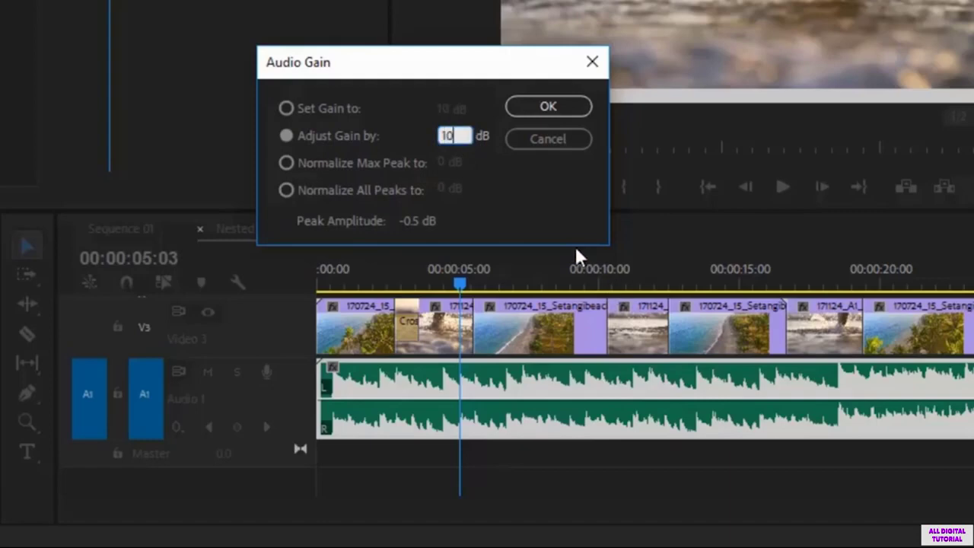
click(540, 105)
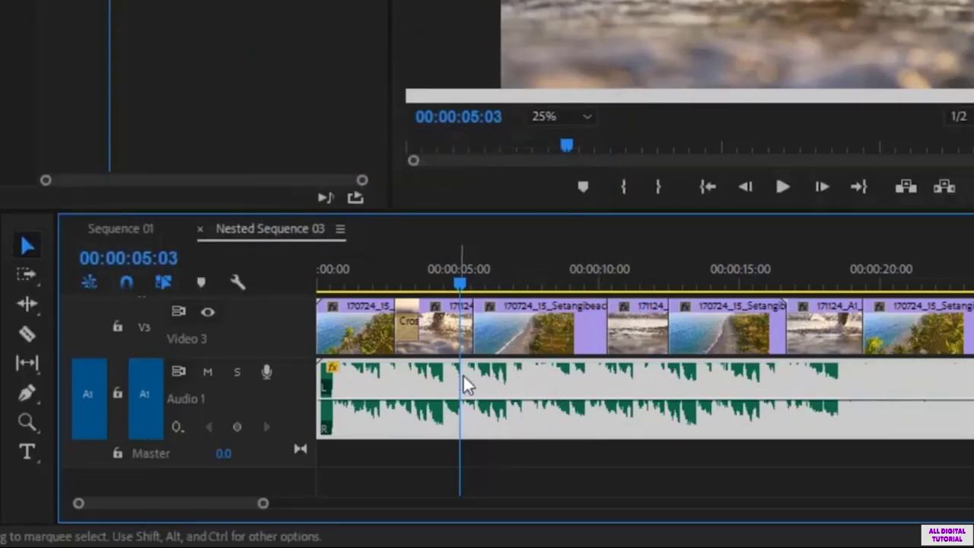
Step: Play the sequence from the start to hear the louder +10 dB audio
drag(460, 285, 300, 258)
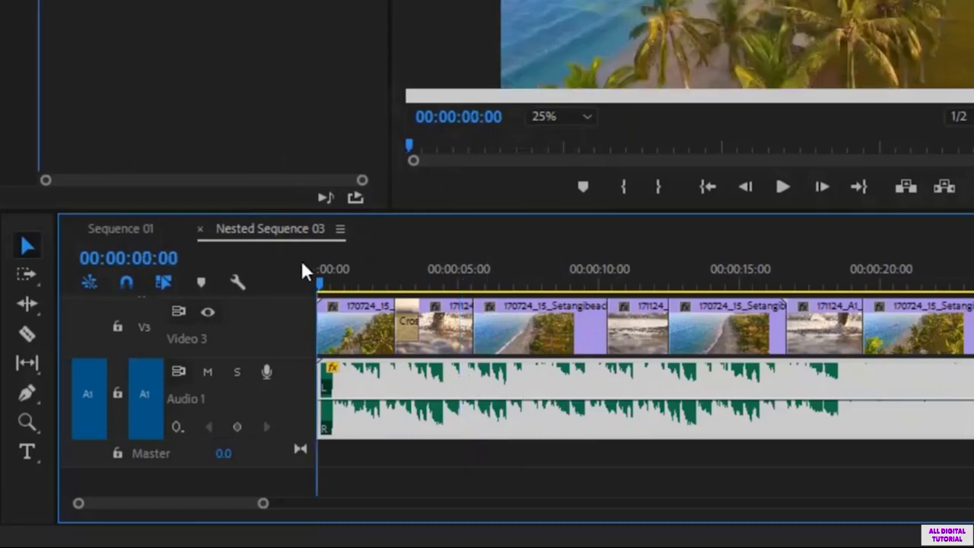
click(300, 258)
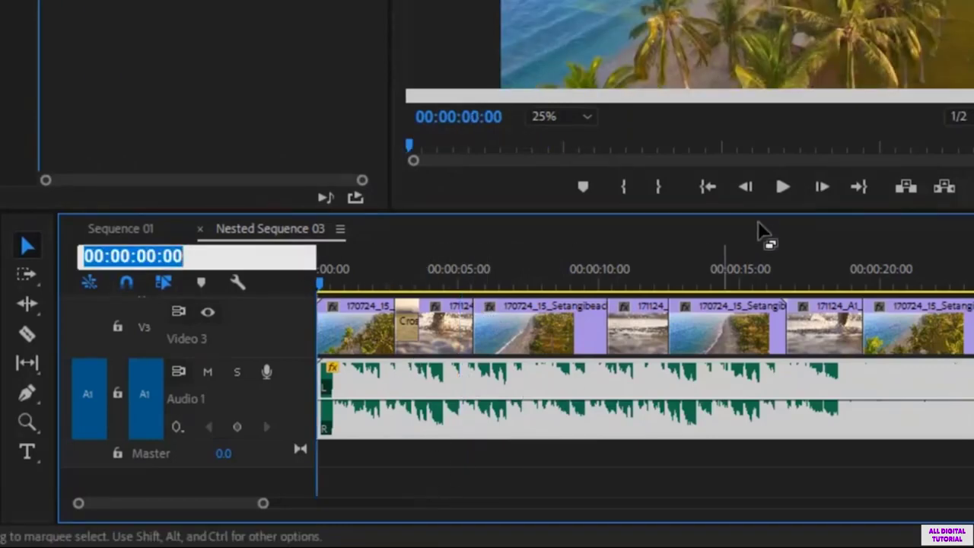
click(781, 189)
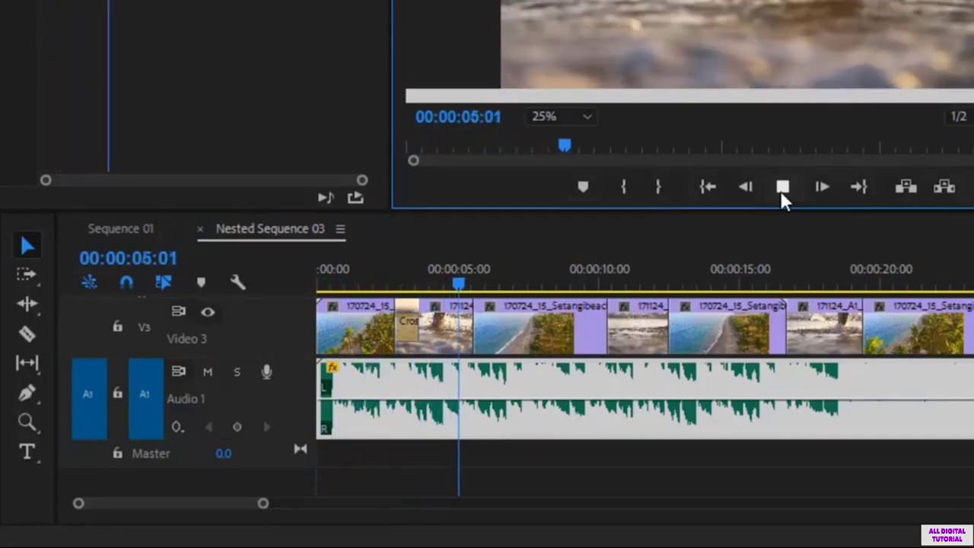
click(781, 189)
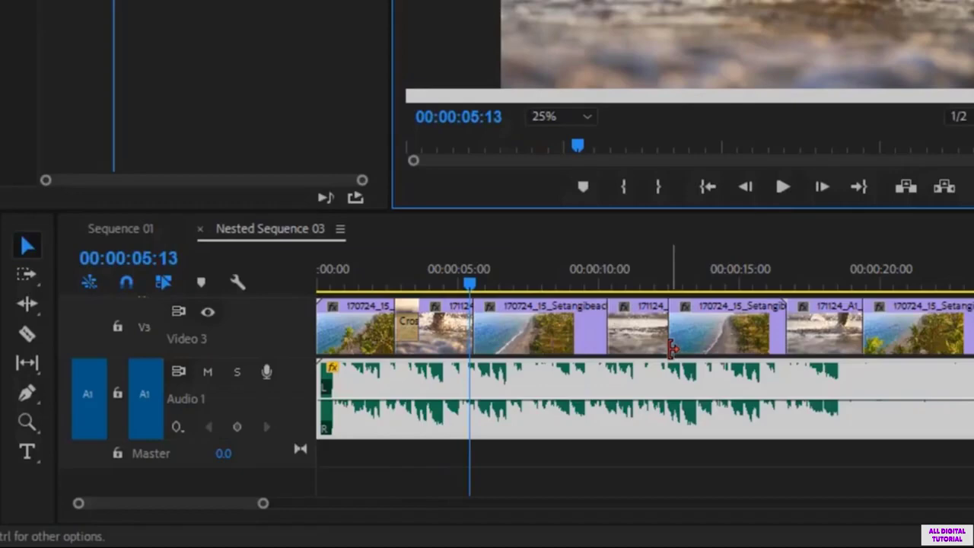
right_click(529, 386)
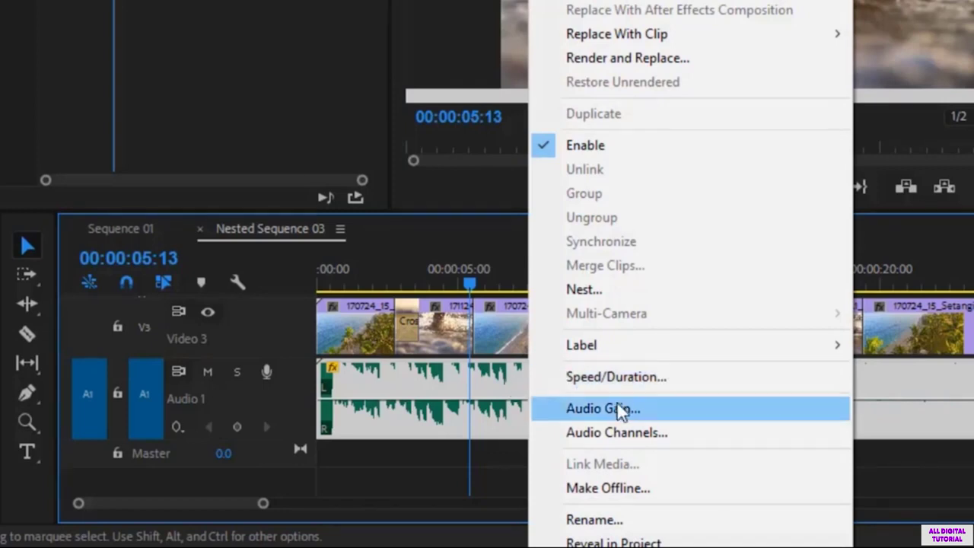
Step: Apply a -10 dB Audio Gain adjustment, returning audio 1.m4a to 0 dB gain
click(657, 408)
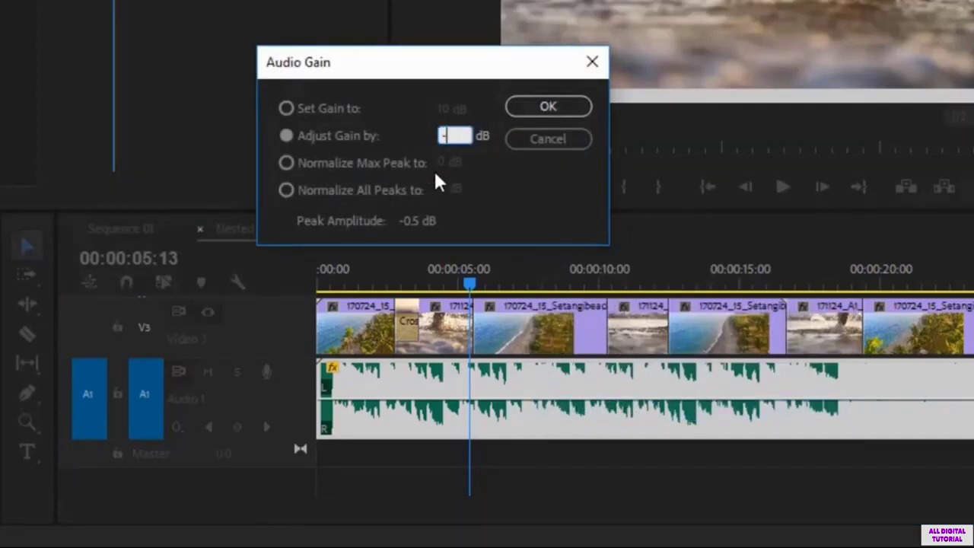
text(-10)
click(479, 164)
drag(454, 139, 390, 148)
drag(448, 150, 667, 147)
drag(459, 140, 412, 156)
click(447, 145)
text(-1)
click(547, 108)
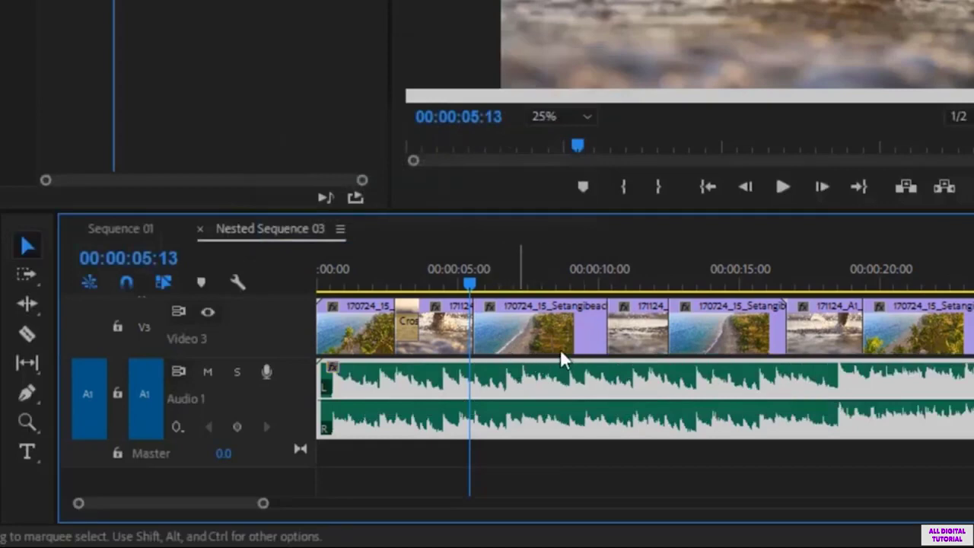
Step: Set audio 1.m4a's gain to -5 dB and play it back to hear the quieter level
key(space)
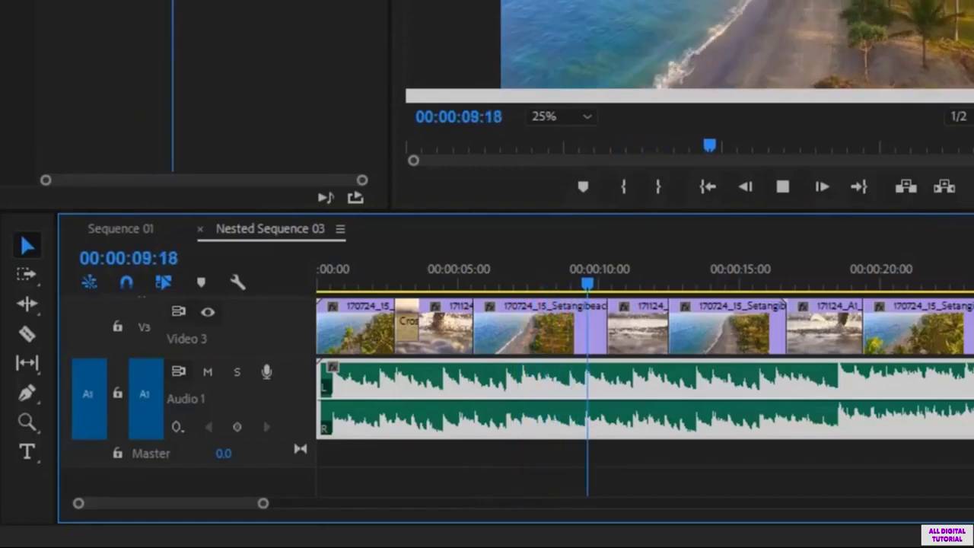
key(space)
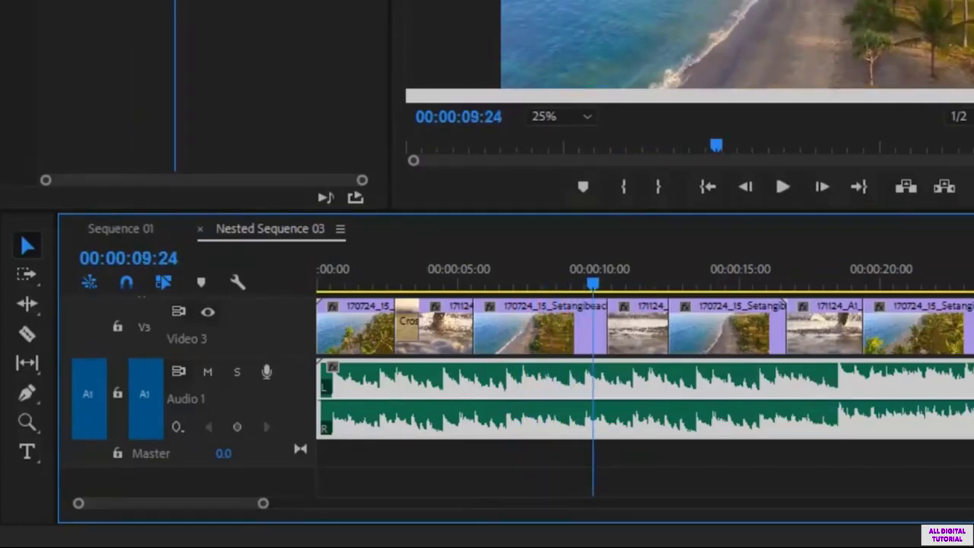
right_click(513, 376)
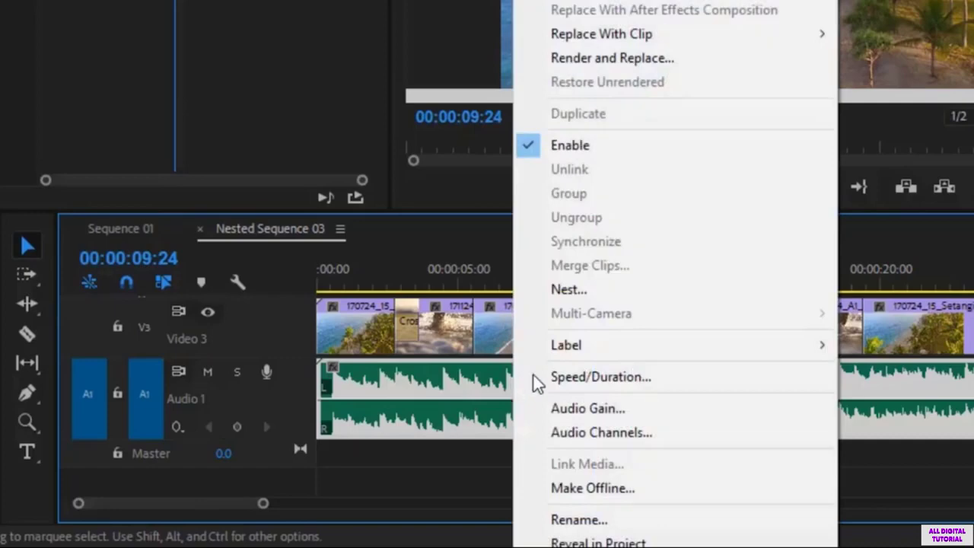
click(602, 407)
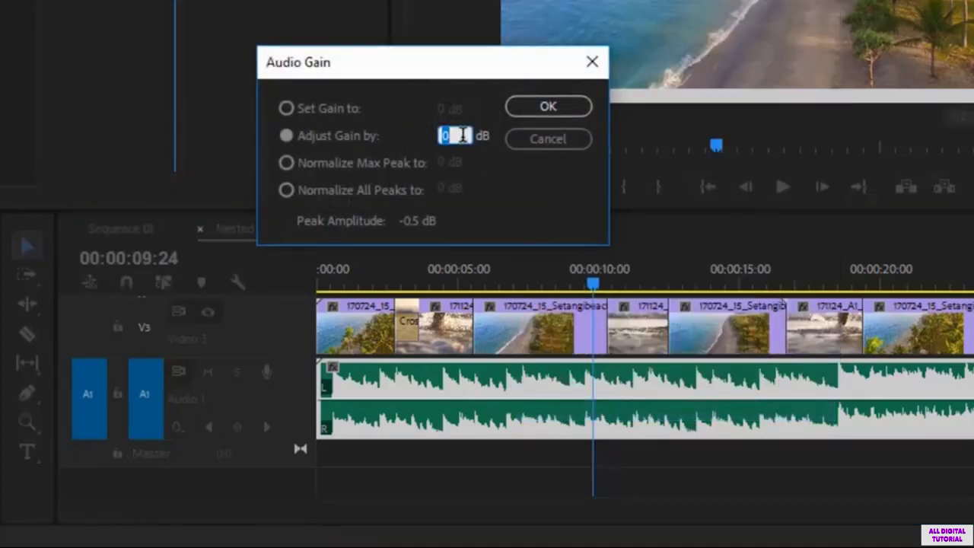
text(-5)
click(556, 113)
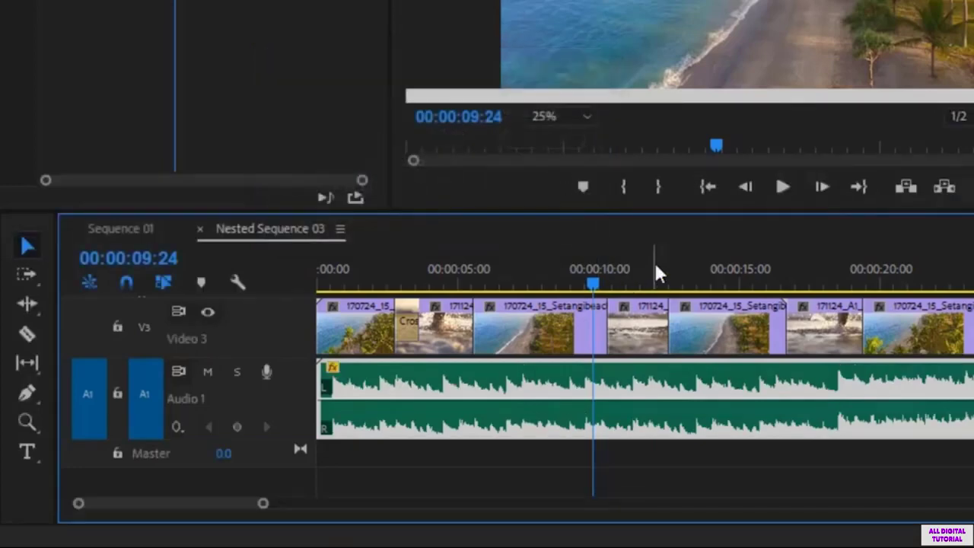
key(space)
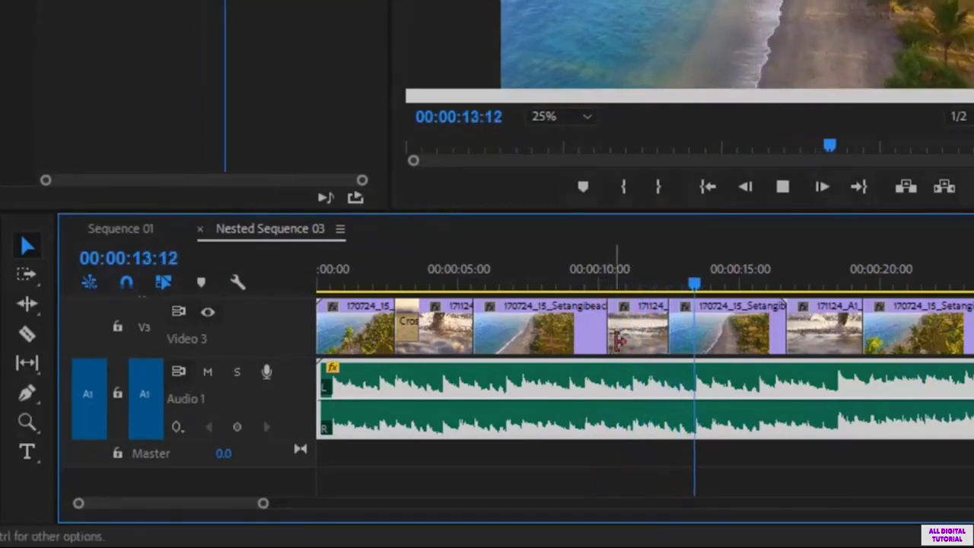
key(space)
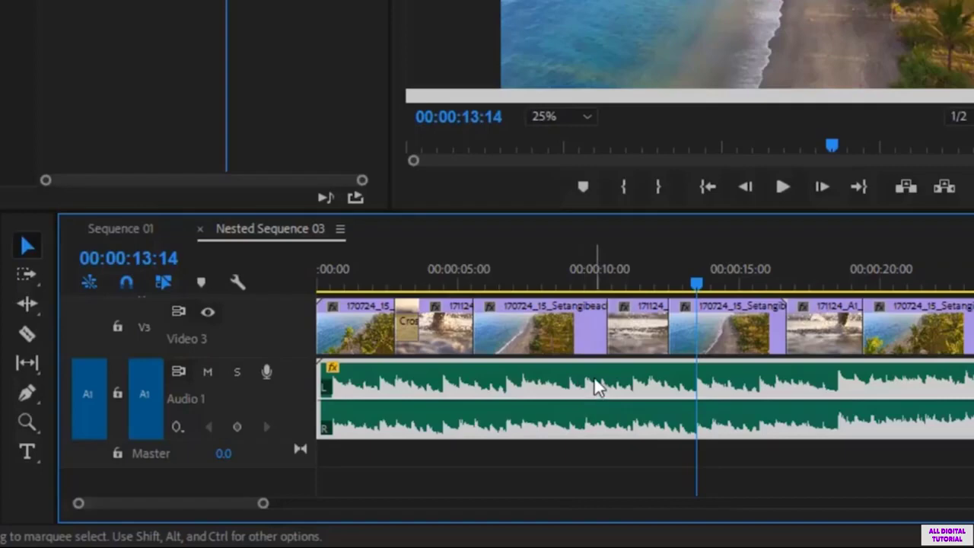
right_click(596, 386)
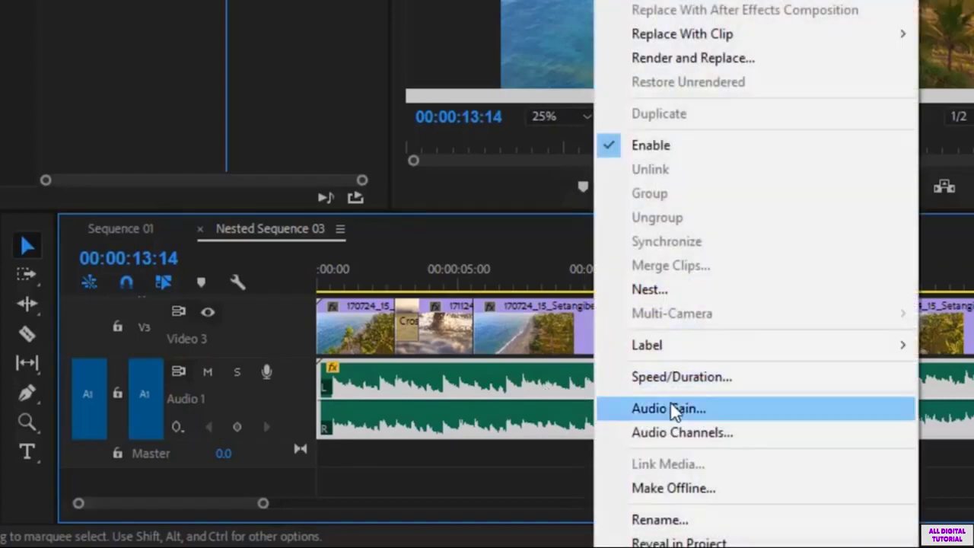
click(618, 407)
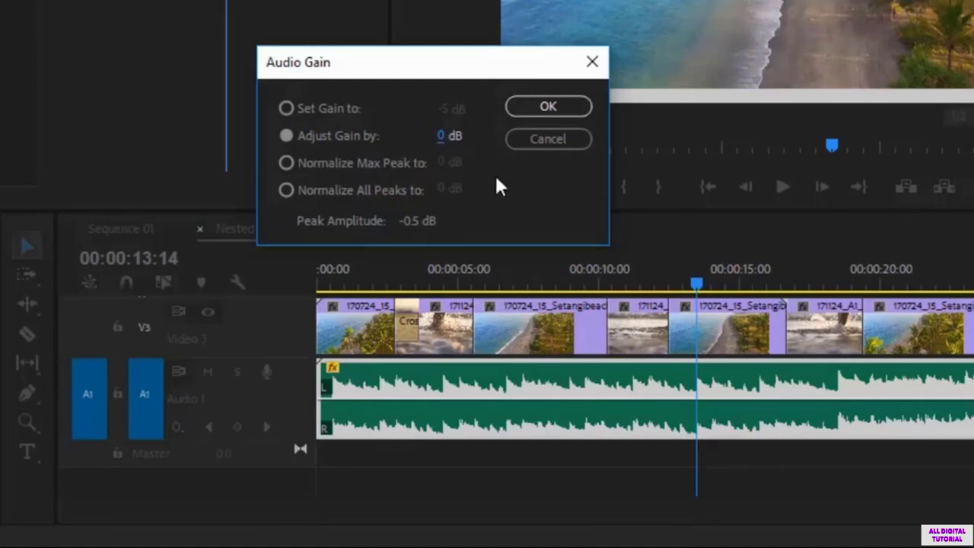
click(452, 137)
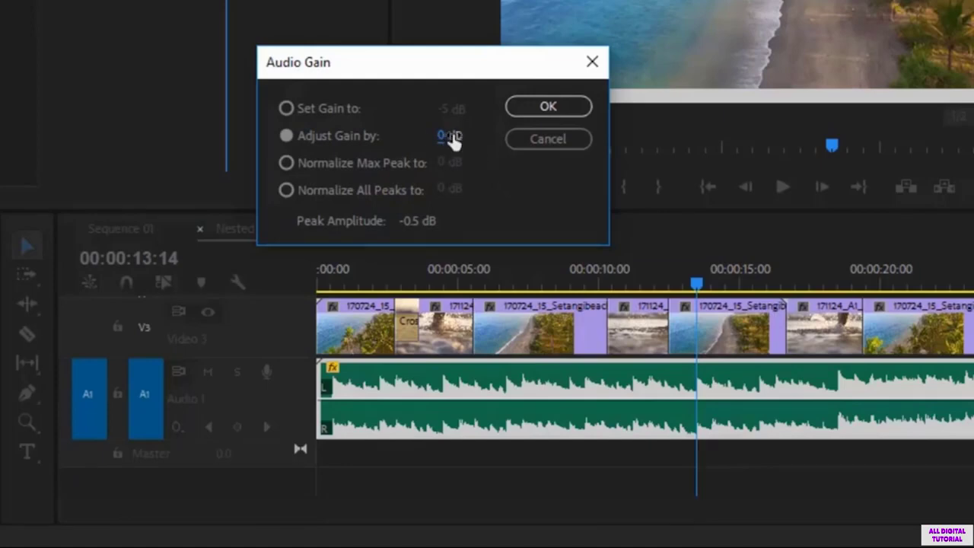
click(558, 143)
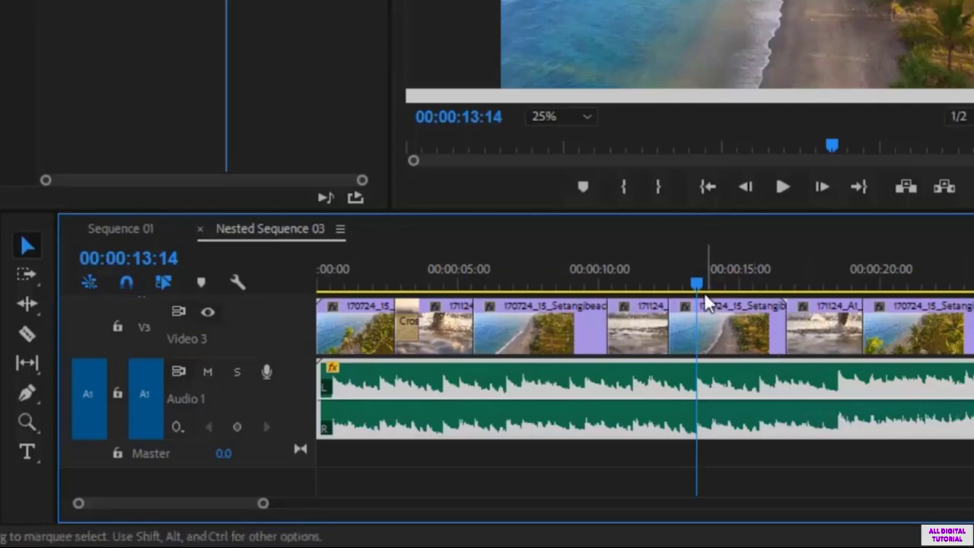
Step: Show Clip Keyframes on Audio 1 and add a volume keyframe at 00:00:20:21
drag(697, 280, 900, 281)
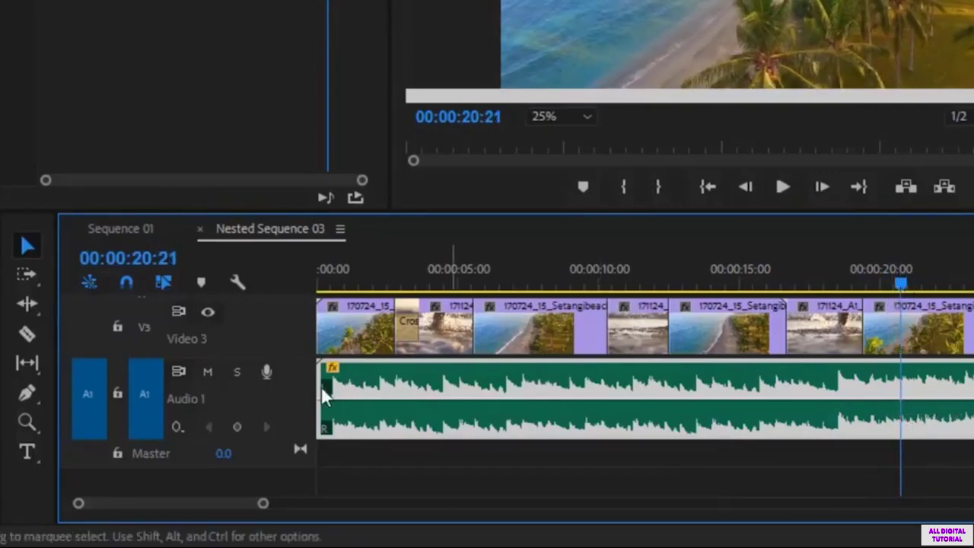
click(175, 426)
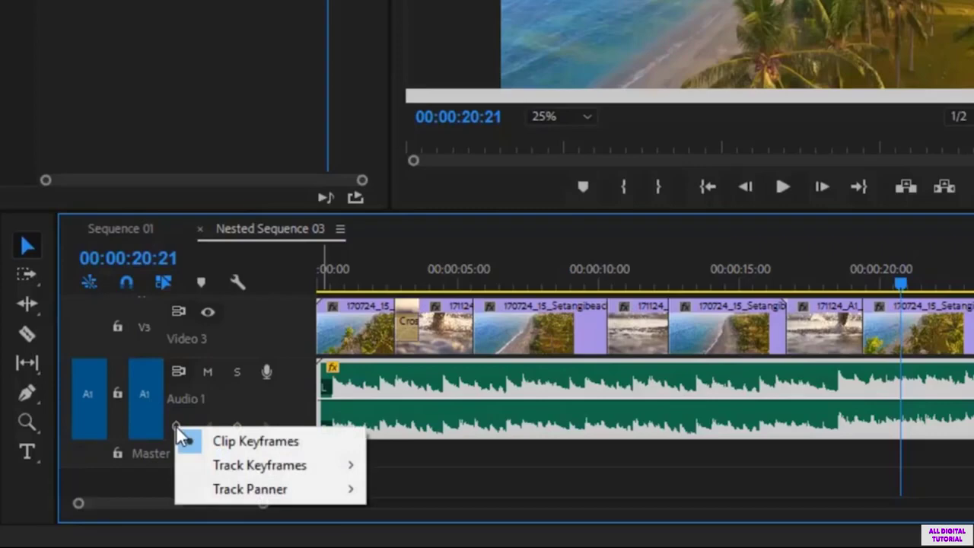
click(228, 441)
click(177, 425)
click(243, 429)
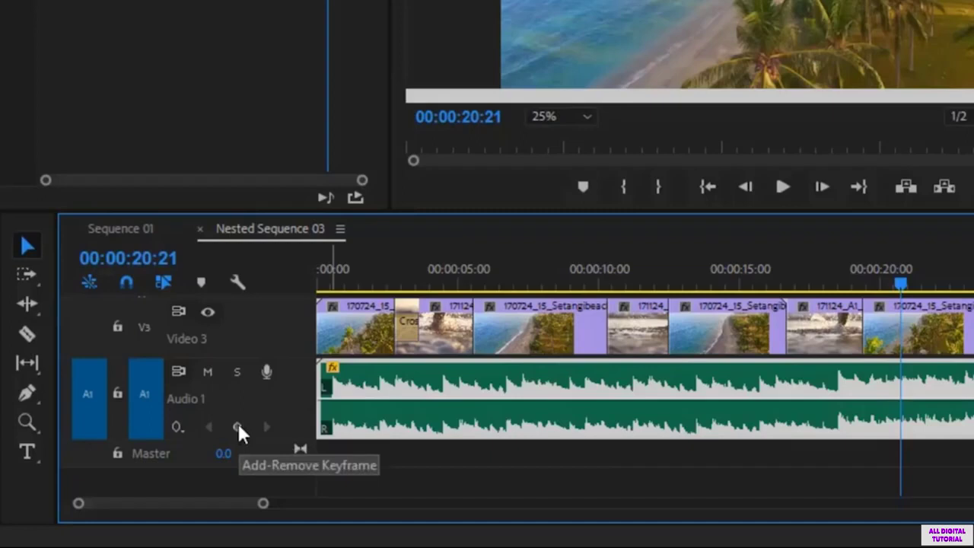
click(237, 427)
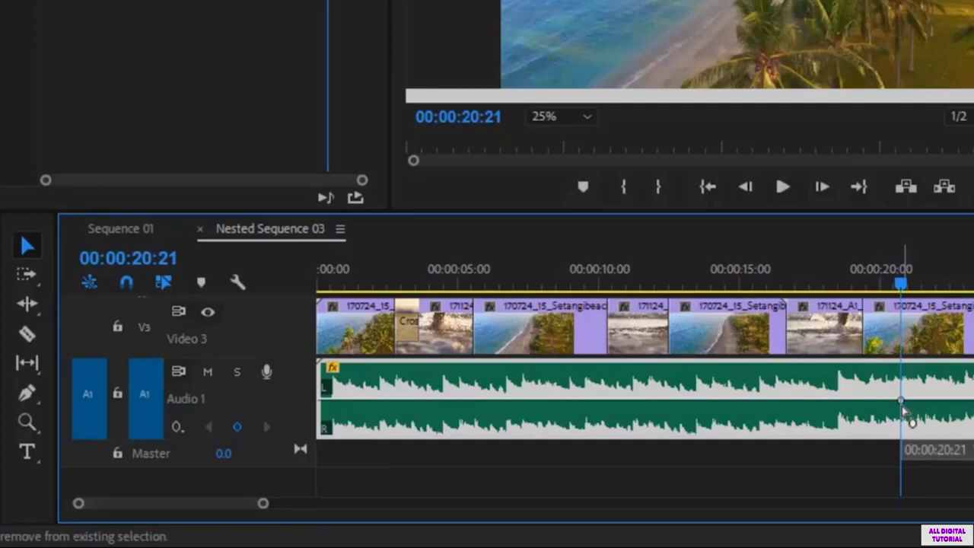
drag(930, 297, 973, 289)
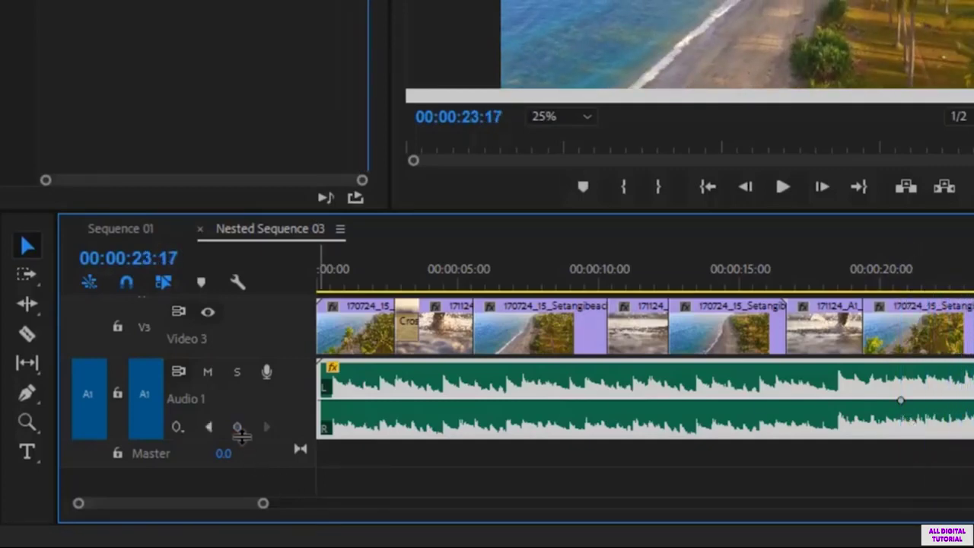
Step: Add an end keyframe, drag it down to -14.28 dB, and play from 19:07 to hear the fade
click(236, 426)
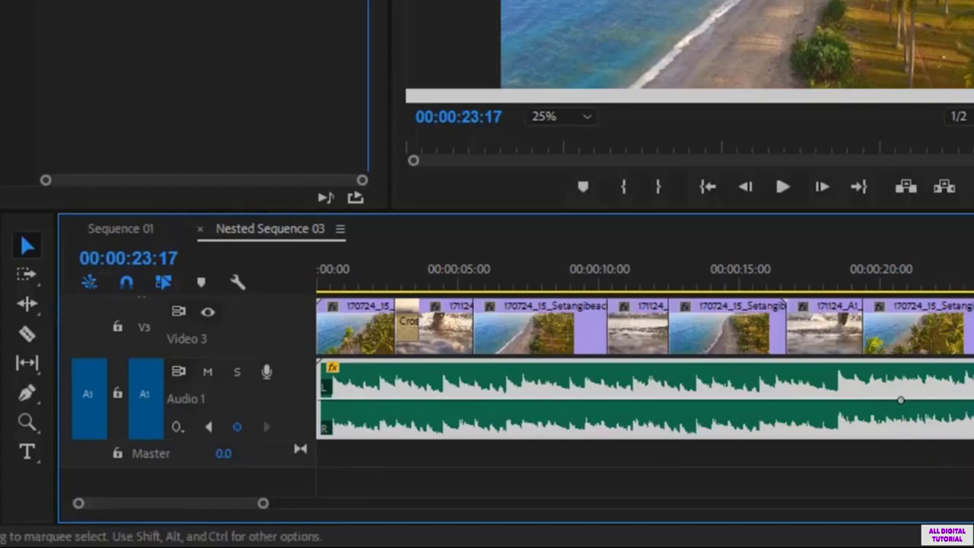
click(785, 289)
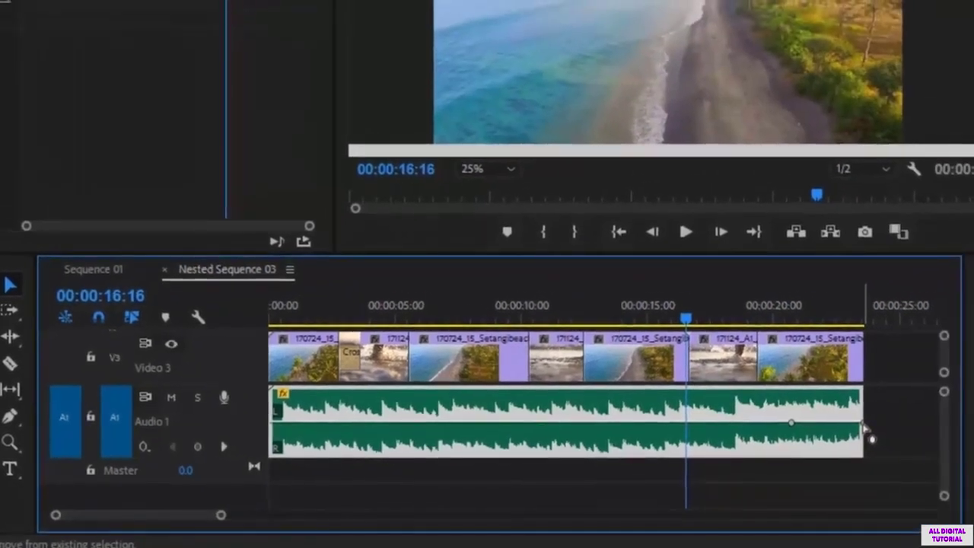
drag(865, 429, 862, 450)
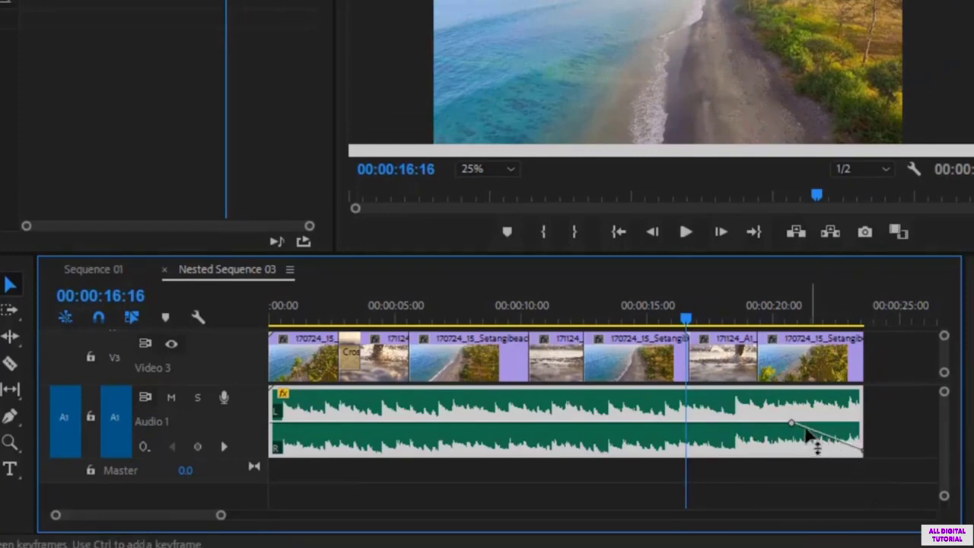
click(755, 313)
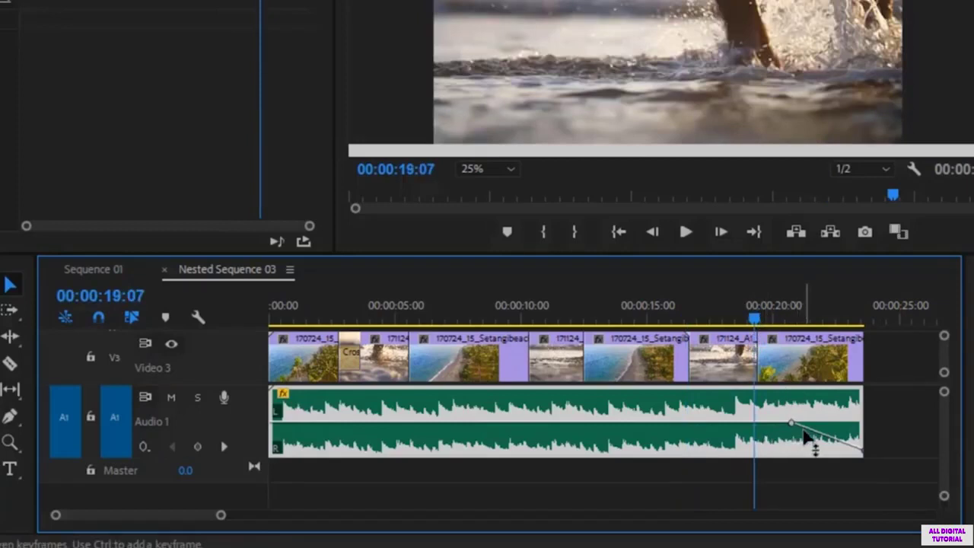
click(687, 232)
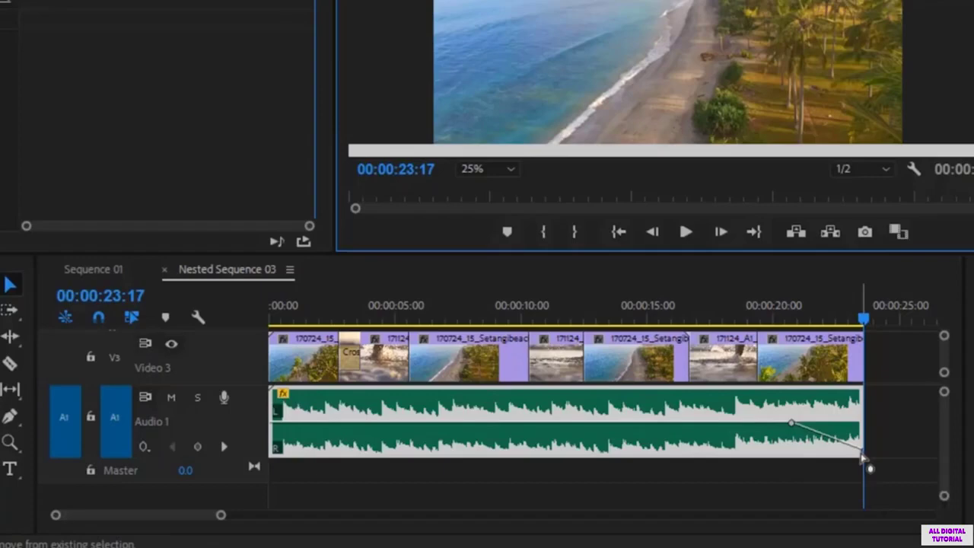
Step: Briefly raise the end keyframe, then level it and drag the fade-out keyframes off to remove them
drag(864, 455, 862, 392)
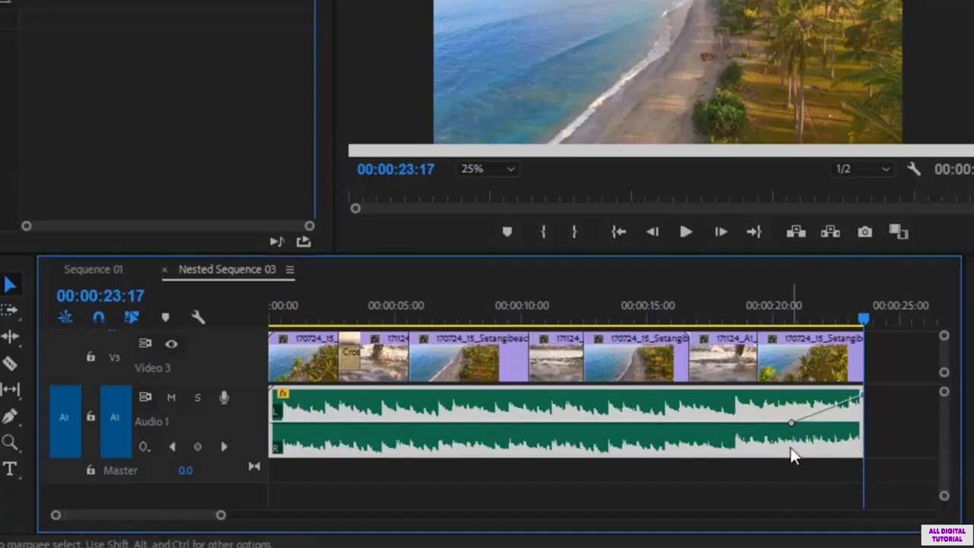
click(761, 317)
key(space)
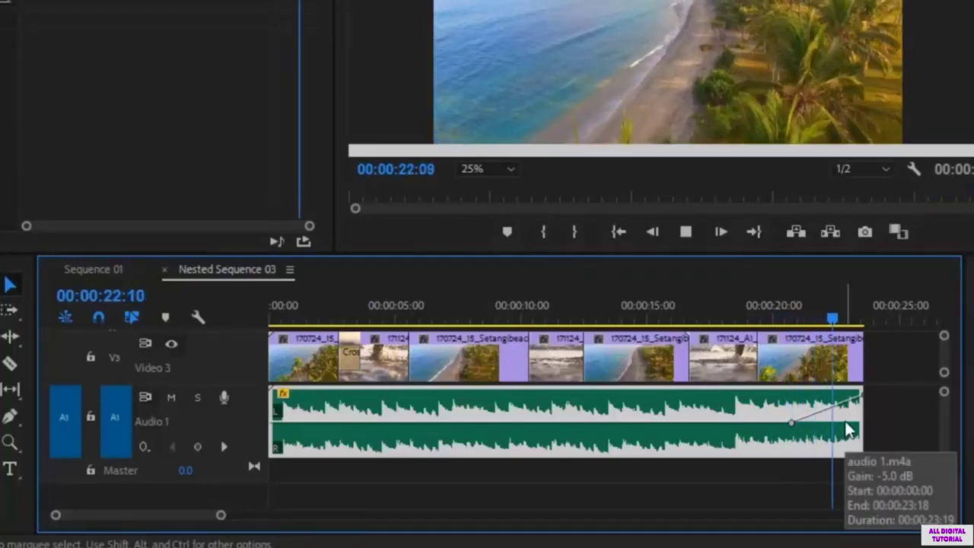
key(space)
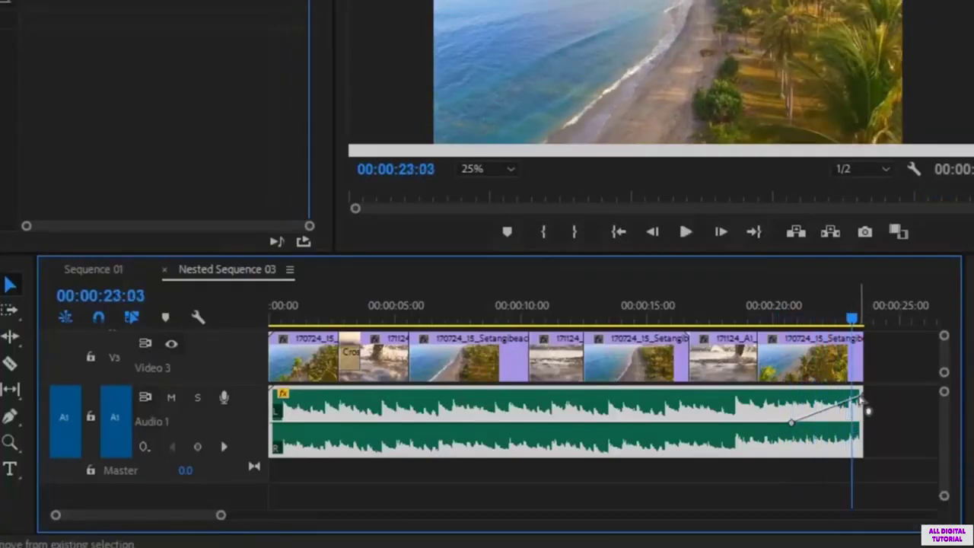
drag(862, 395, 862, 420)
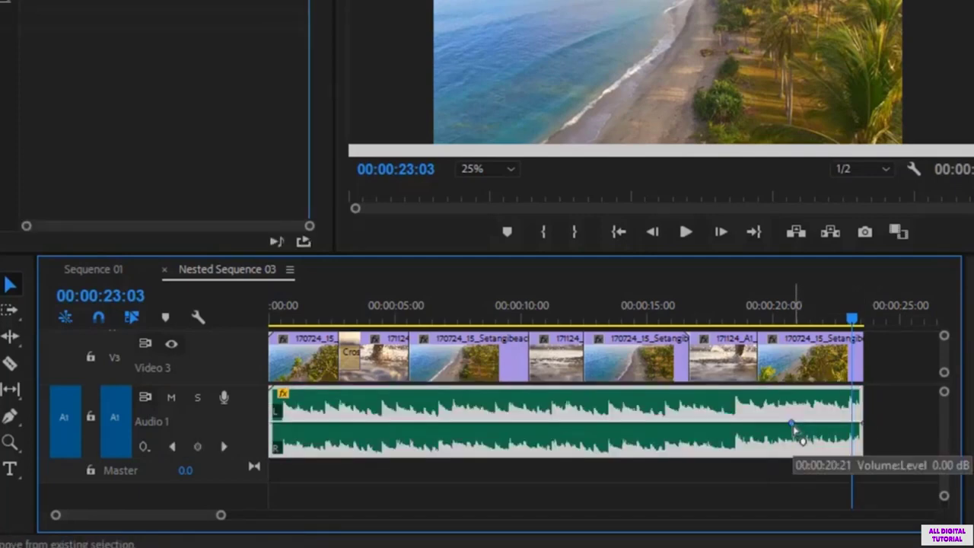
drag(791, 423, 860, 426)
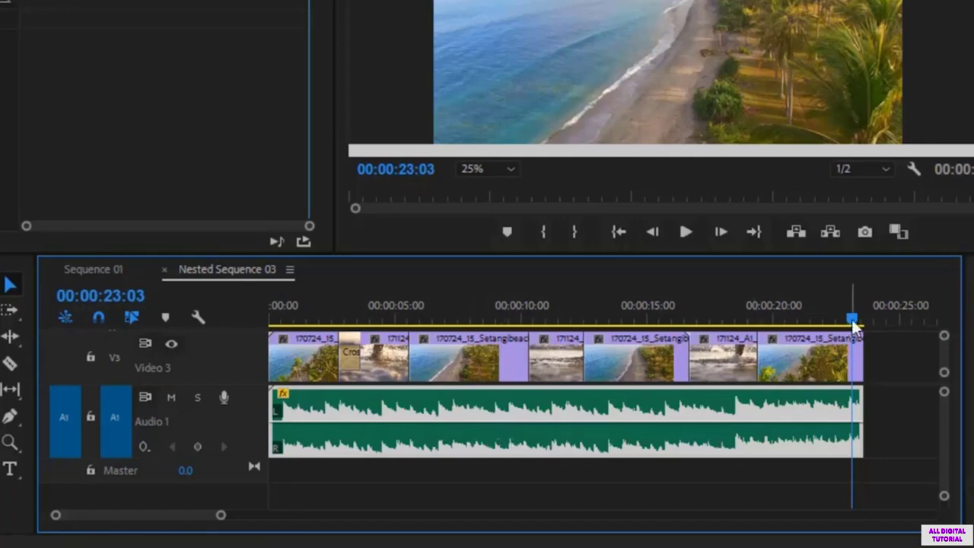
drag(852, 324, 466, 339)
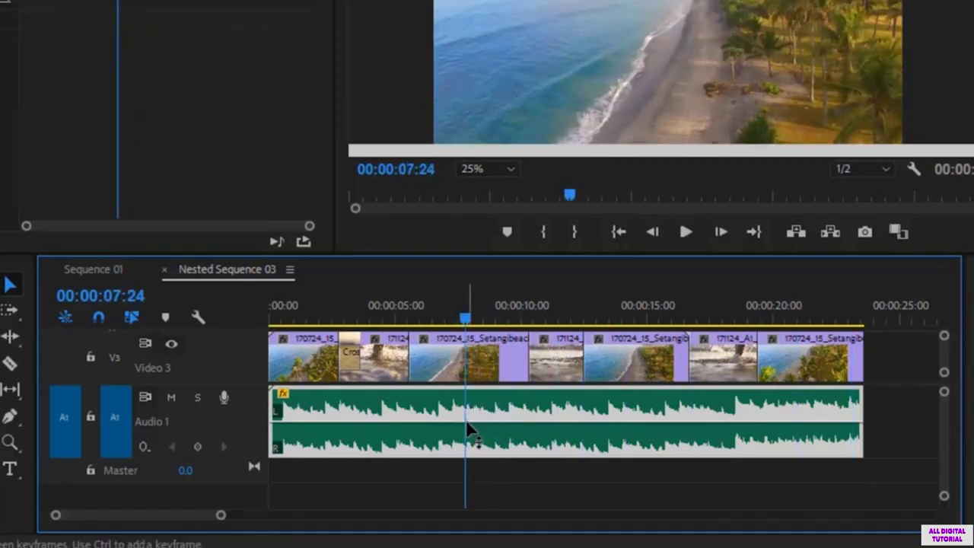
Step: Add volume keyframes at 7:24, 11:09, 10:28 and 8:14, dropping 10:28 and 8:14 to -oo dB
click(198, 447)
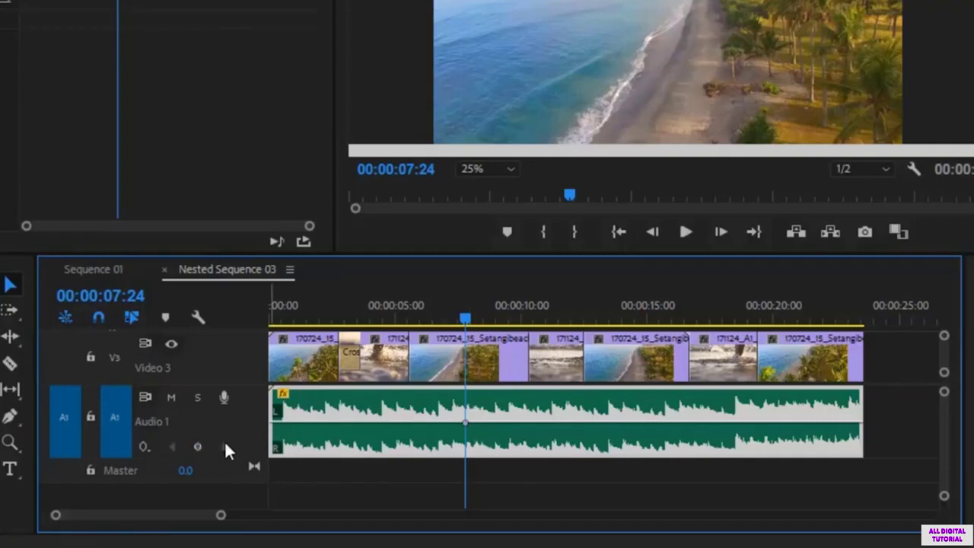
drag(467, 318, 554, 320)
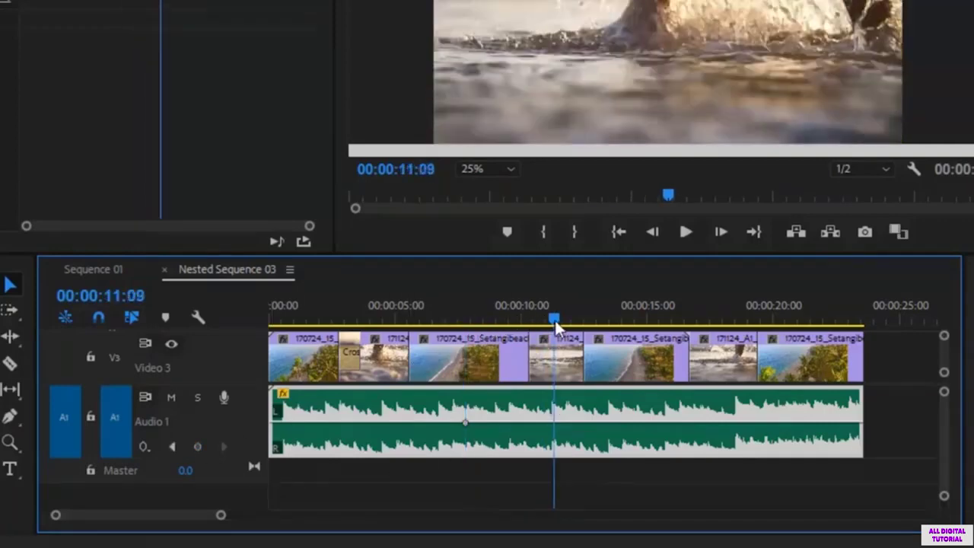
click(197, 448)
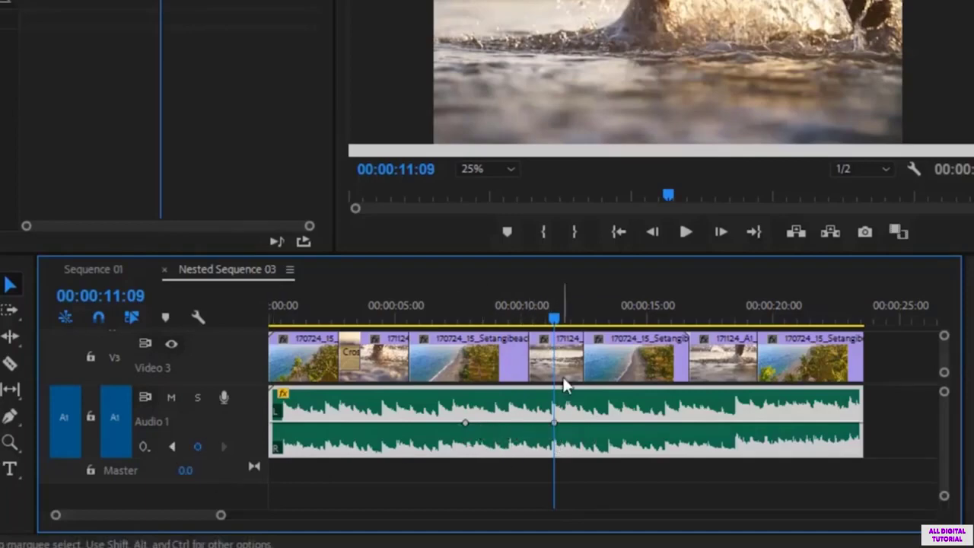
drag(557, 318, 546, 316)
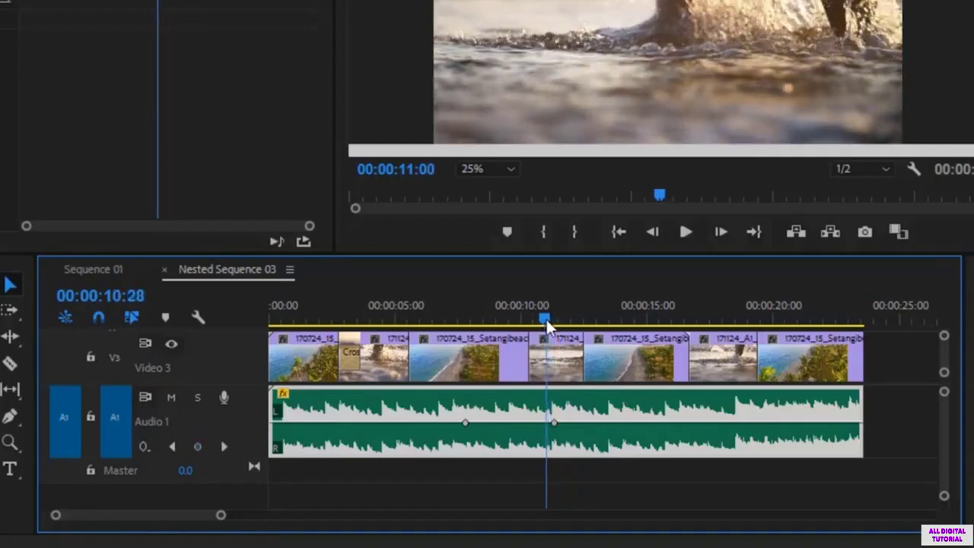
click(198, 447)
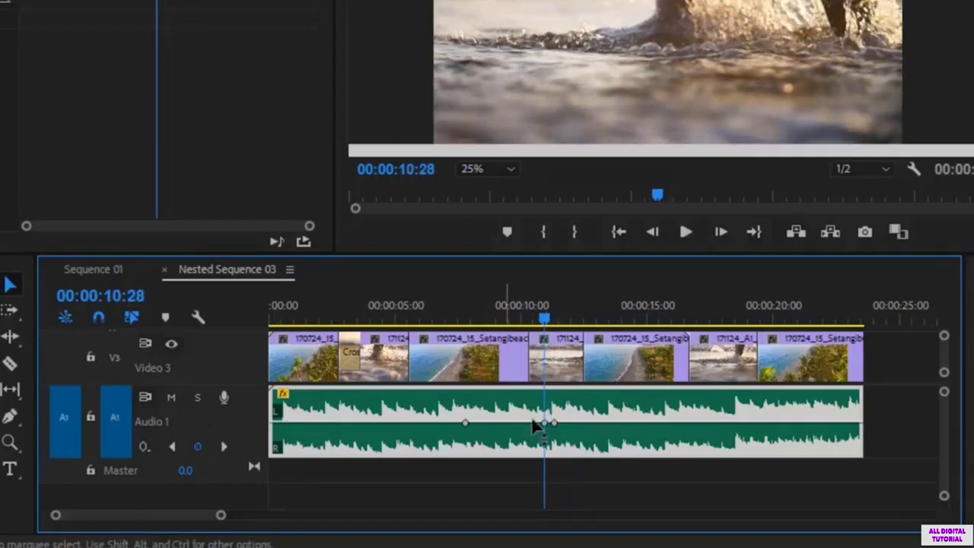
drag(545, 424, 544, 449)
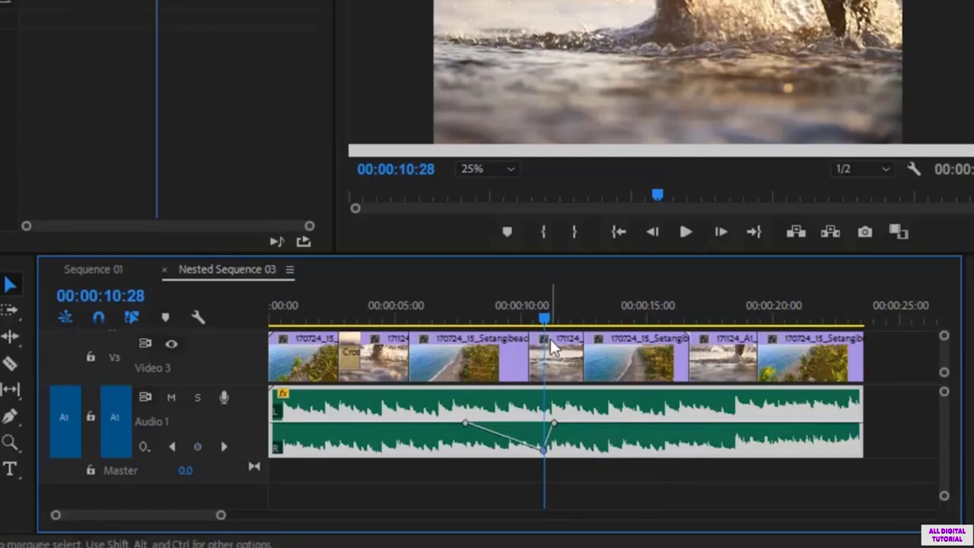
drag(547, 322, 482, 321)
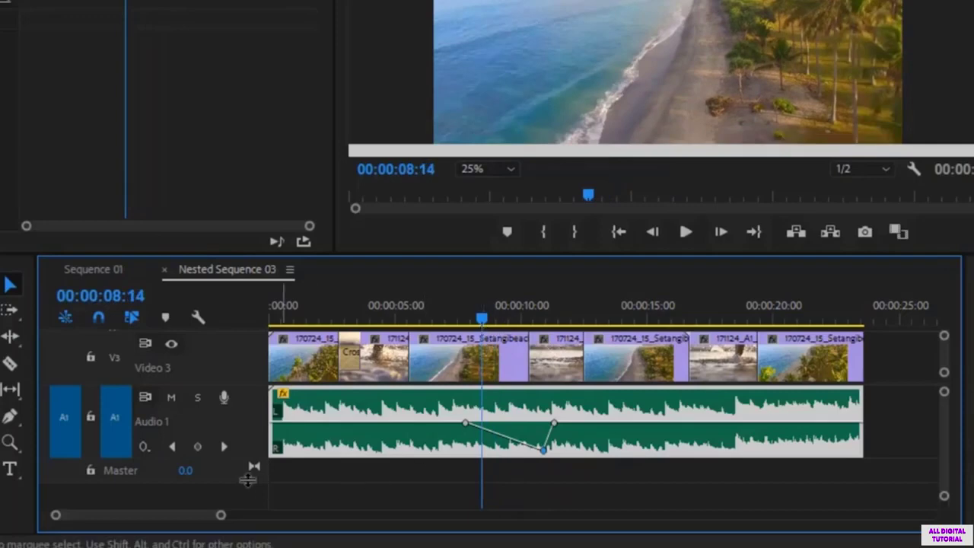
click(198, 448)
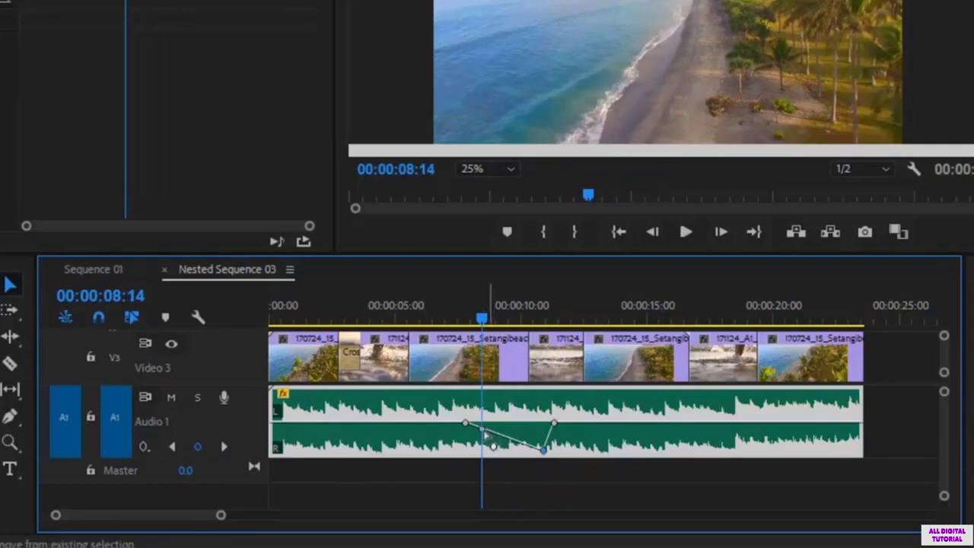
drag(481, 428, 481, 468)
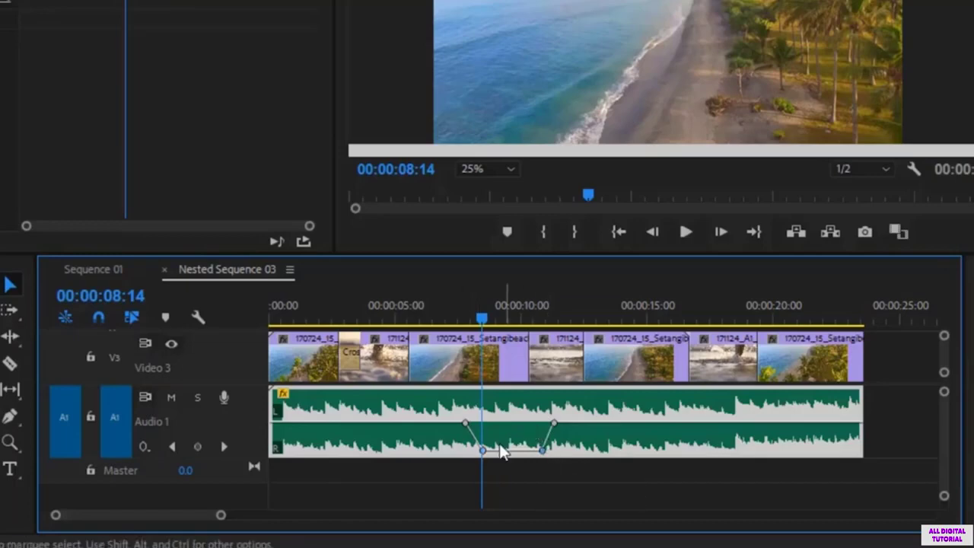
drag(483, 320, 364, 352)
Step: Play the sequence from 00:00:05:23 to hear the volume dip
click(452, 400)
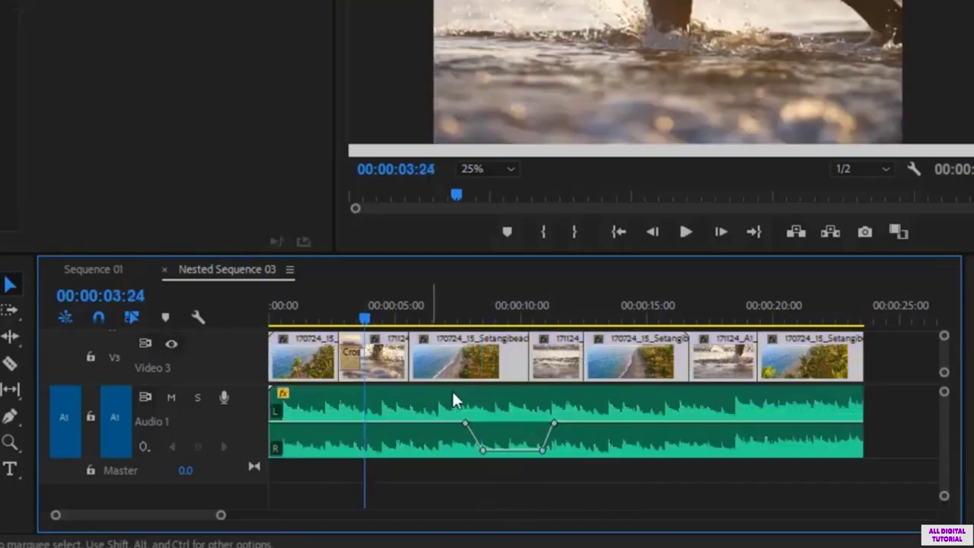
click(415, 307)
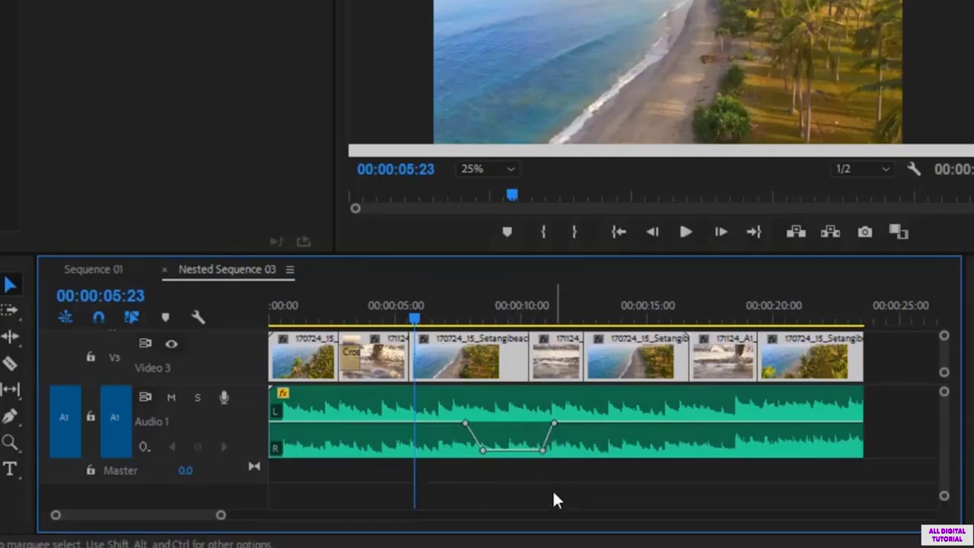
key(space)
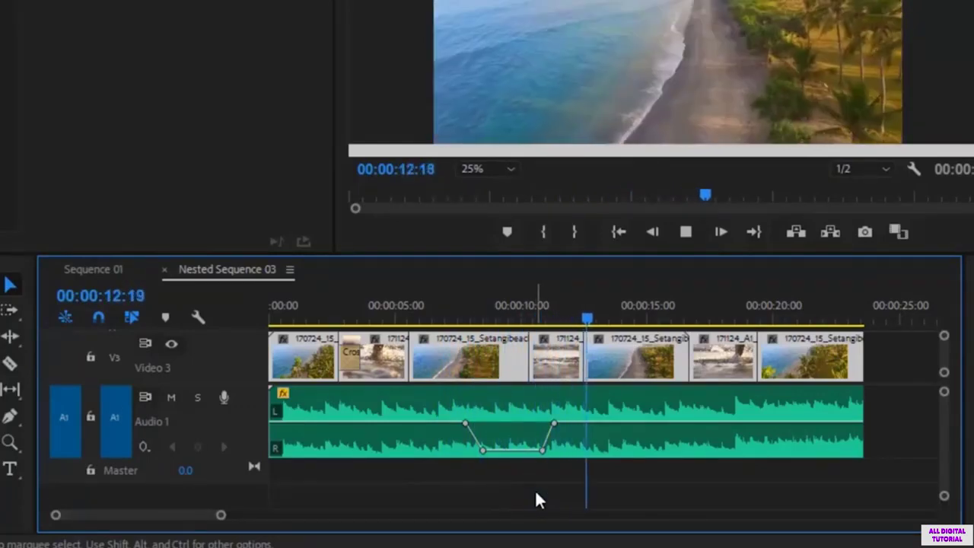
key(space)
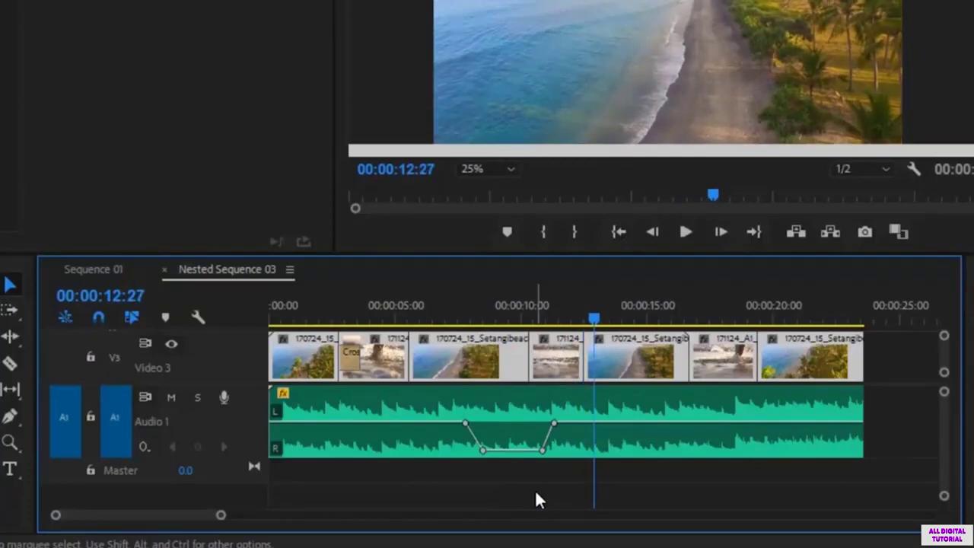
Step: Drag the later silent keyframe toward the 8:14 one and delete the dip's keyframes
click(543, 451)
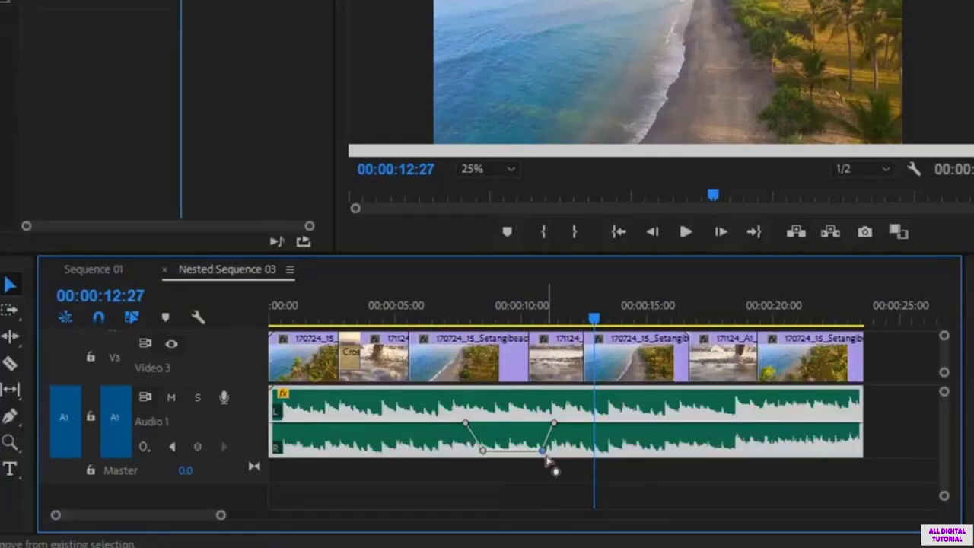
drag(542, 450, 468, 430)
key(Delete)
Step: Delete the remaining dip keyframes and open Speed/Duration for audio 1.m4a, showing 100% and 00:00:23:19
click(555, 425)
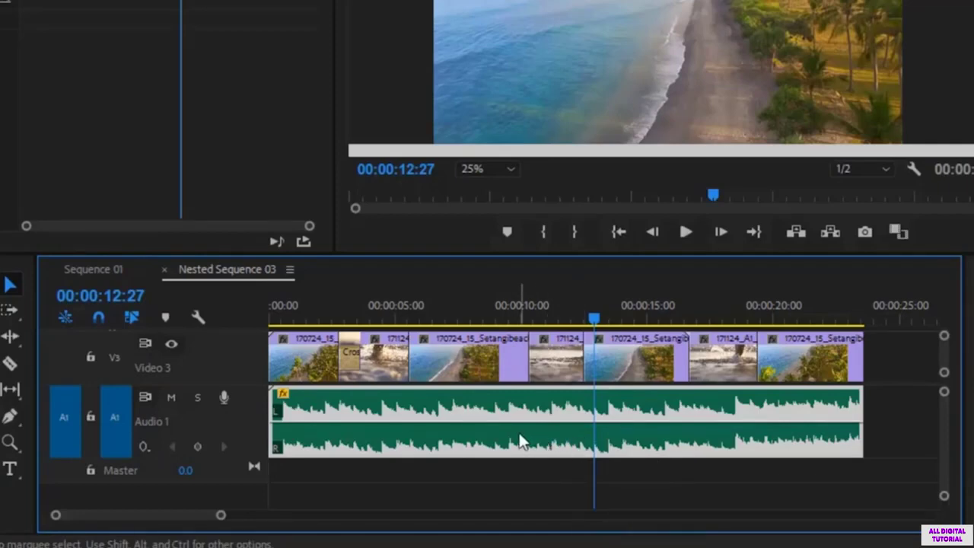
right_click(439, 460)
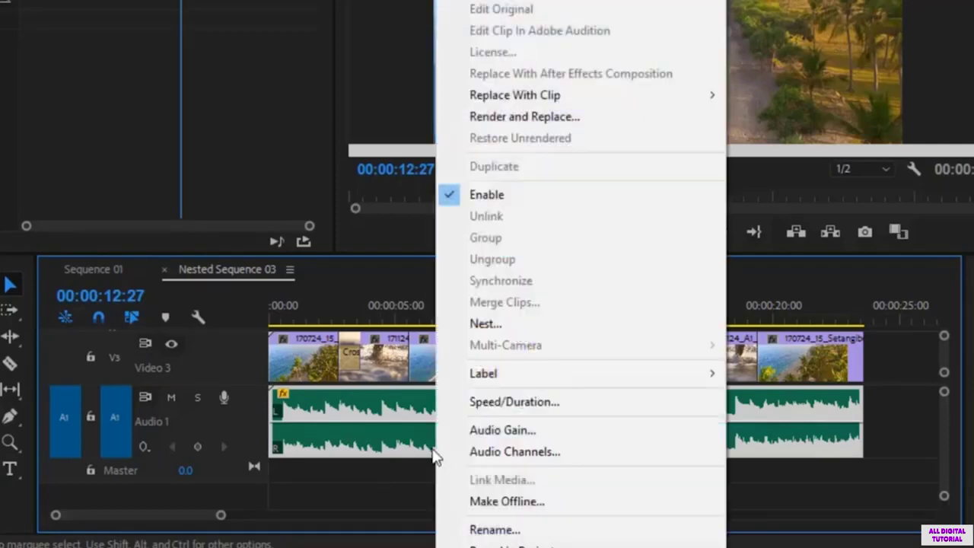
click(566, 403)
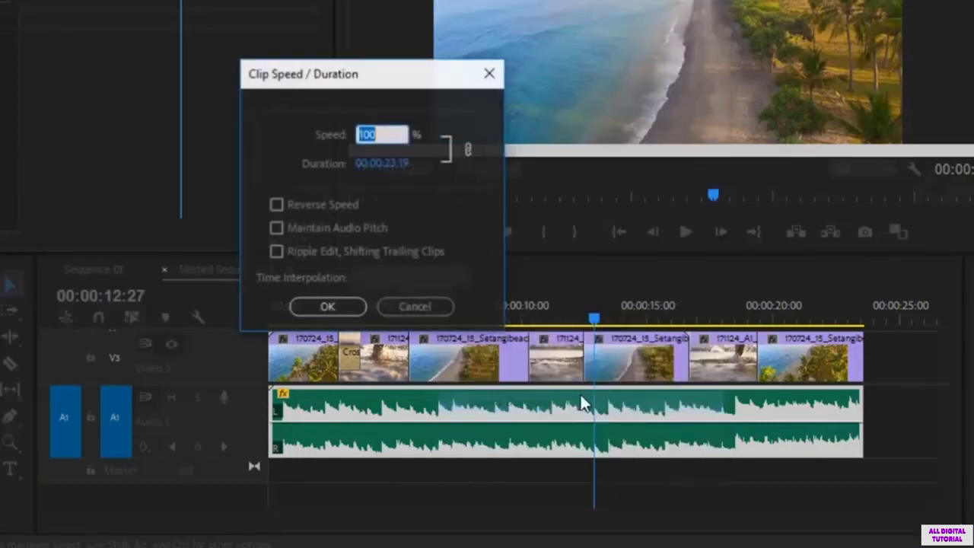